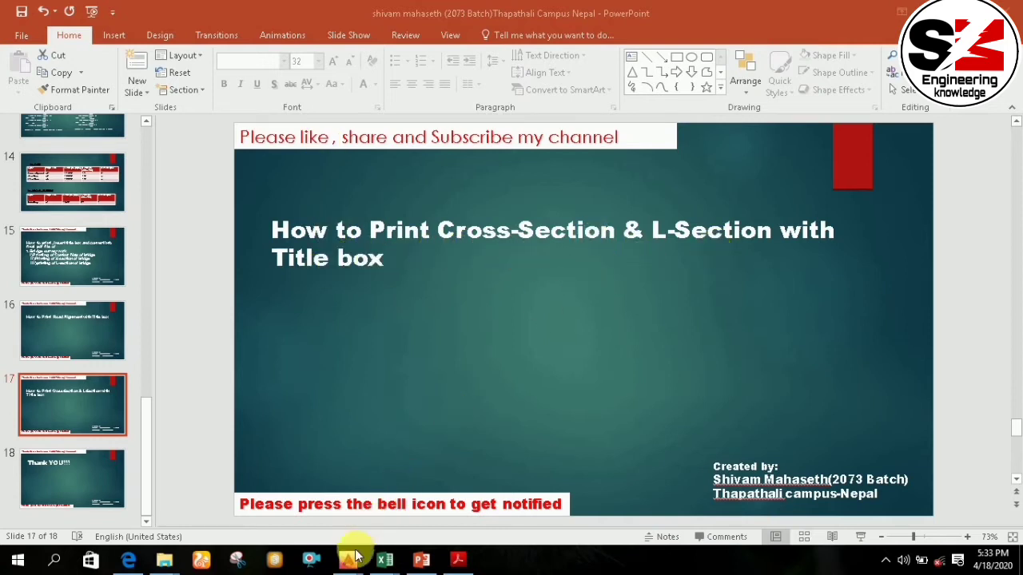
Switch to Road.dwg in AutoCAD and examine the longitudinal profile of the road in model space
mouse_move(350, 557)
click(387, 525)
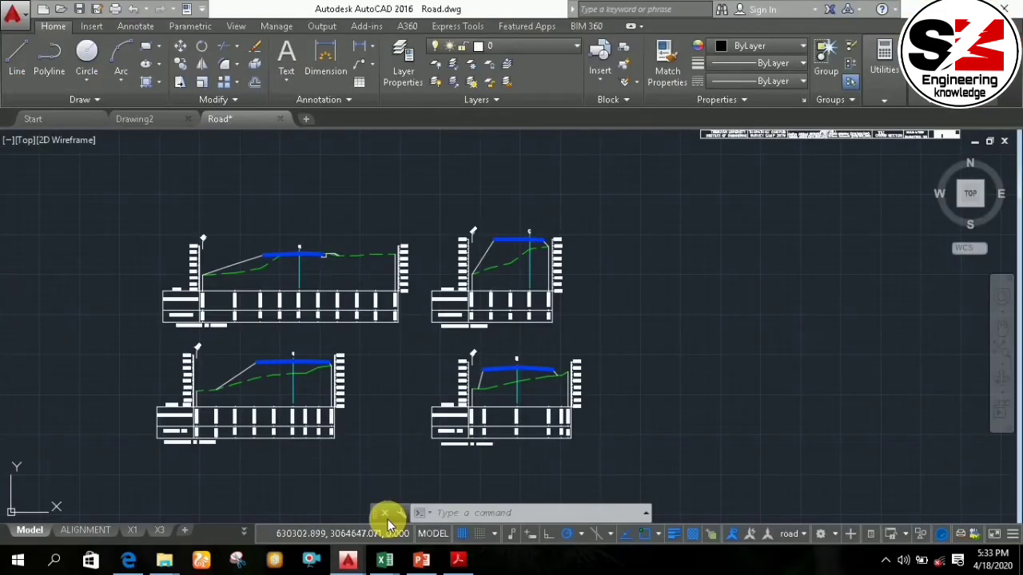
scroll(291, 448, down, 3)
scroll(292, 447, down, 3)
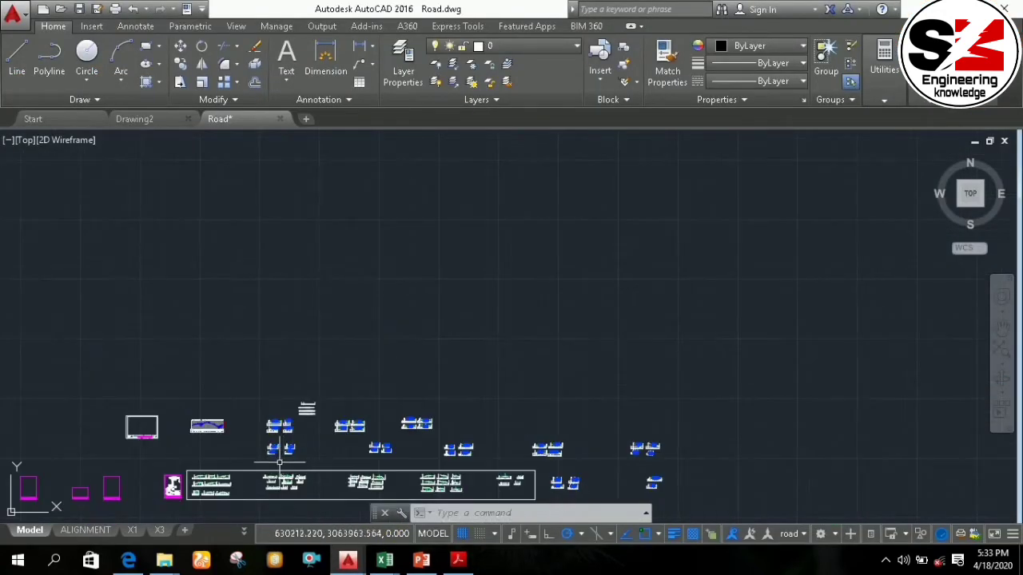
scroll(245, 425, down, 1)
middle_drag(244, 424, 266, 394)
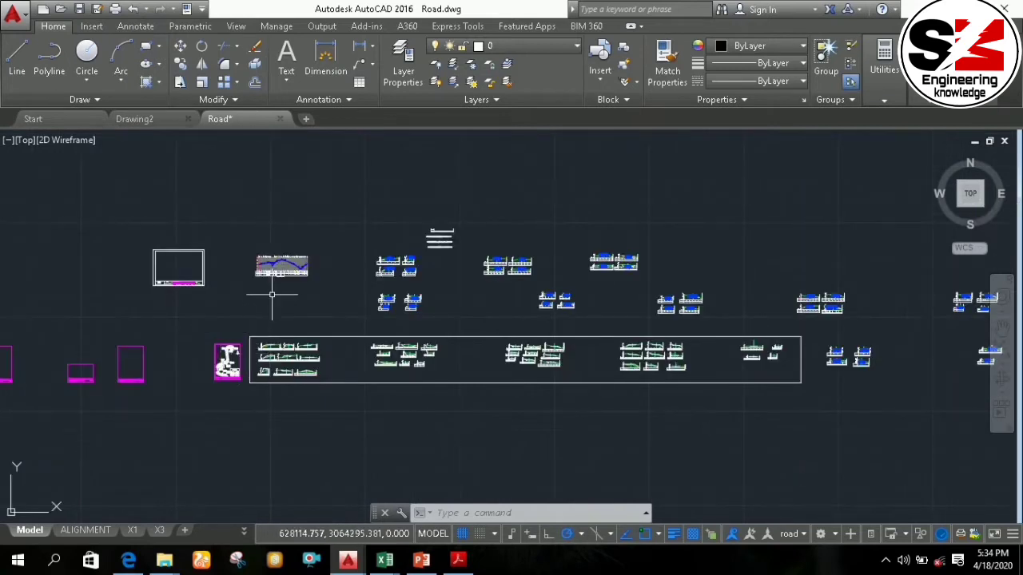
scroll(272, 287, up, 10)
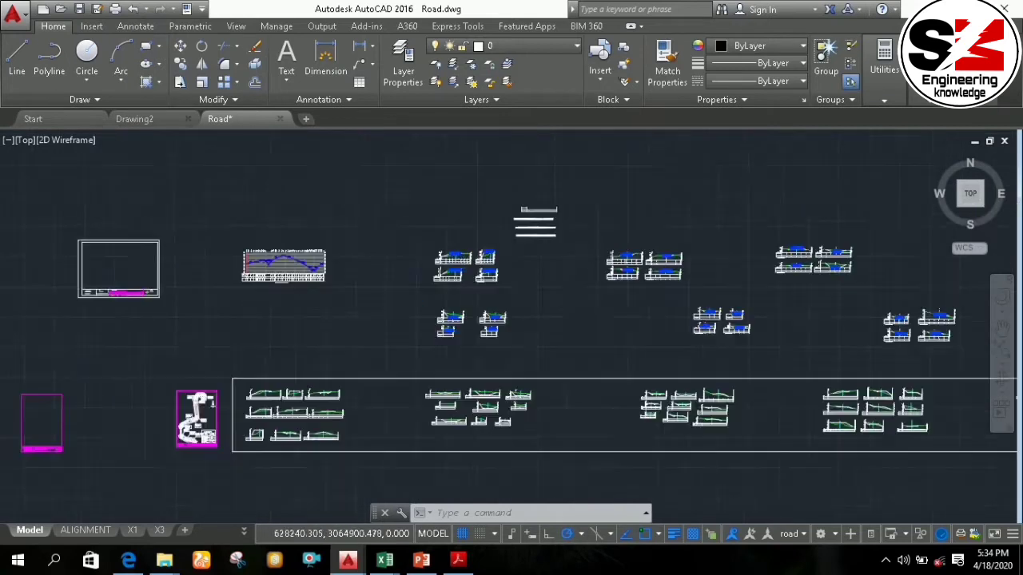
scroll(287, 215, down, 4)
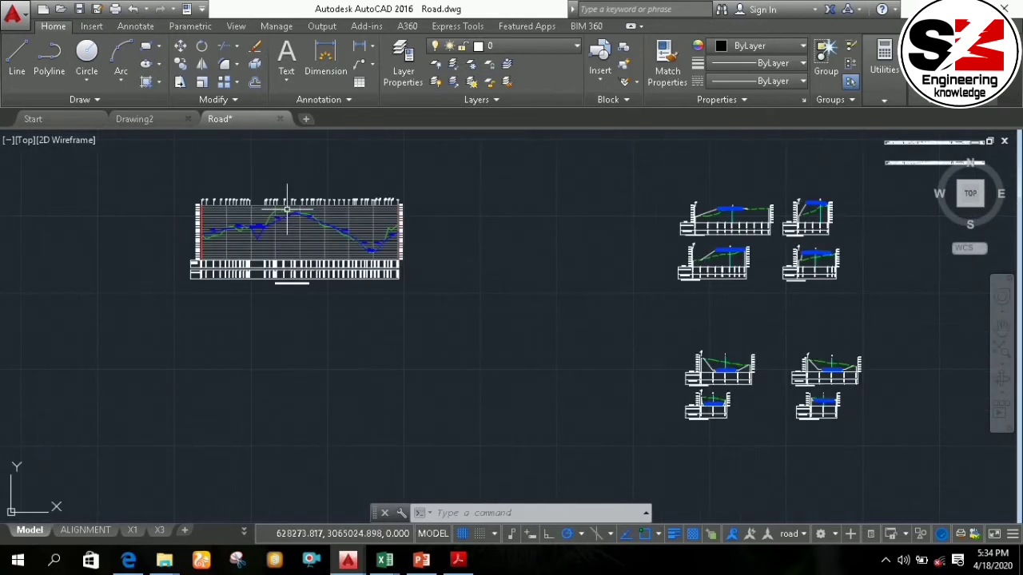
scroll(286, 211, up, 4)
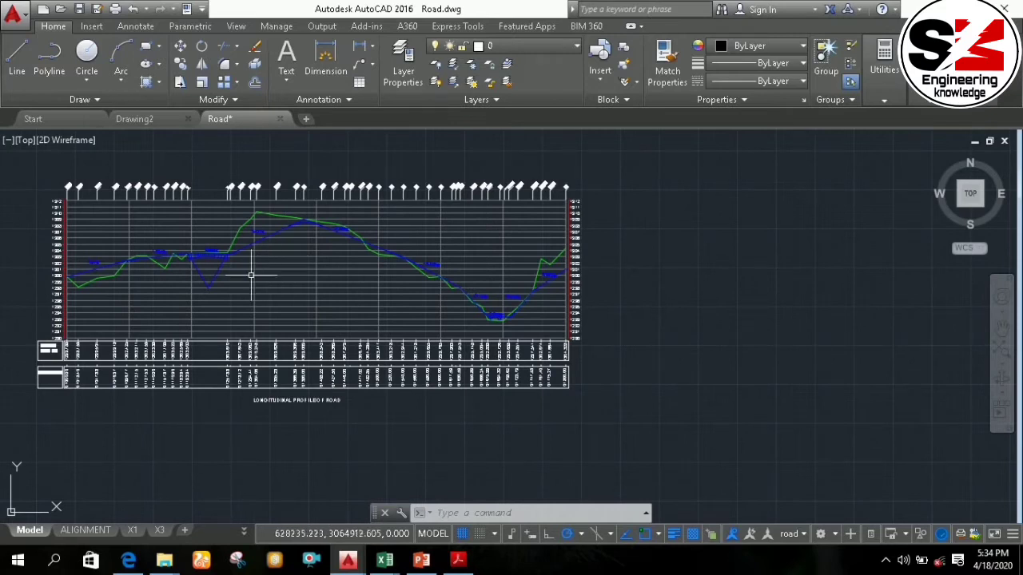
Examine the groups of road cross-sections in model space and view the finished sheet on layout X1
scroll(256, 274, down, 6)
scroll(206, 430, up, 3)
scroll(220, 393, down, 10)
scroll(227, 397, up, 5)
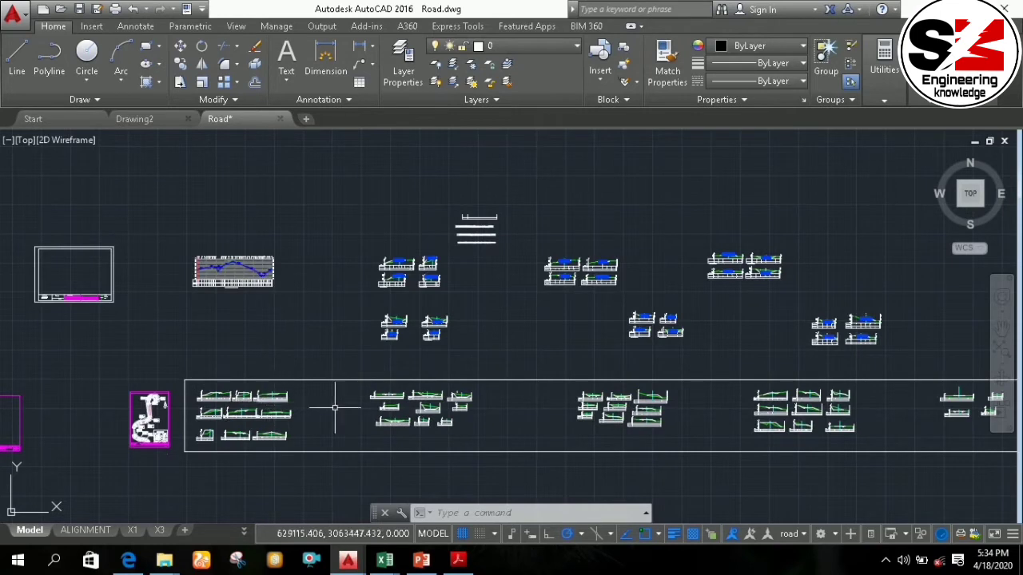
scroll(425, 259, up, 6)
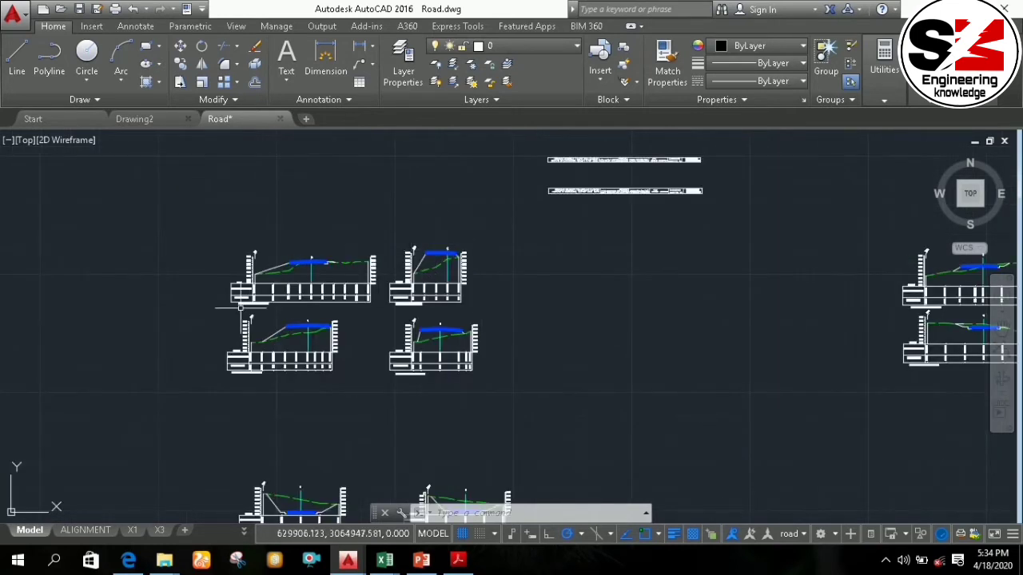
scroll(253, 418, down, 4)
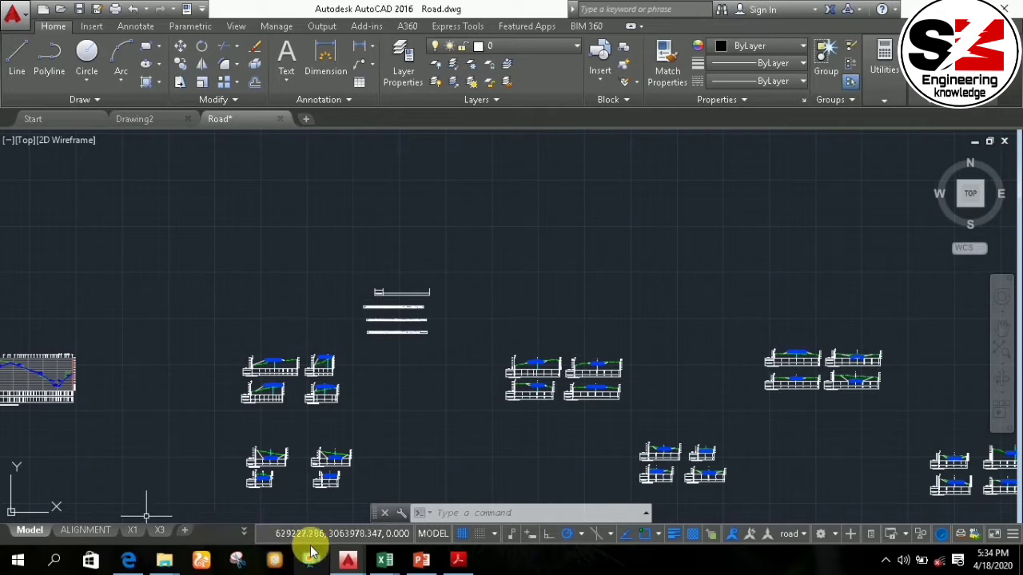
click(133, 530)
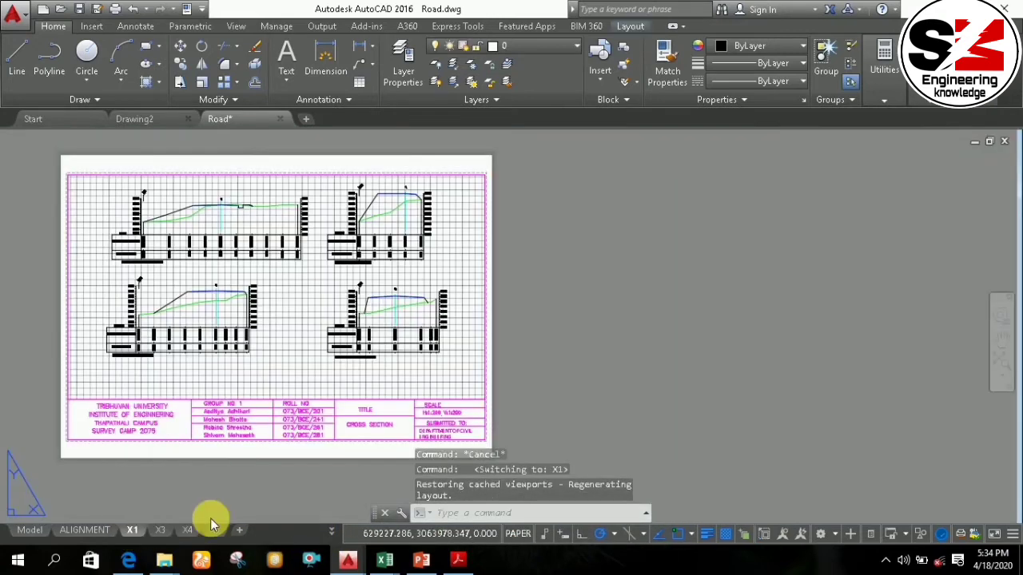
Switch to PowerPoint and review the bridge and road tables of page sizes, scales and text heights on slides 13 and 14
click(422, 557)
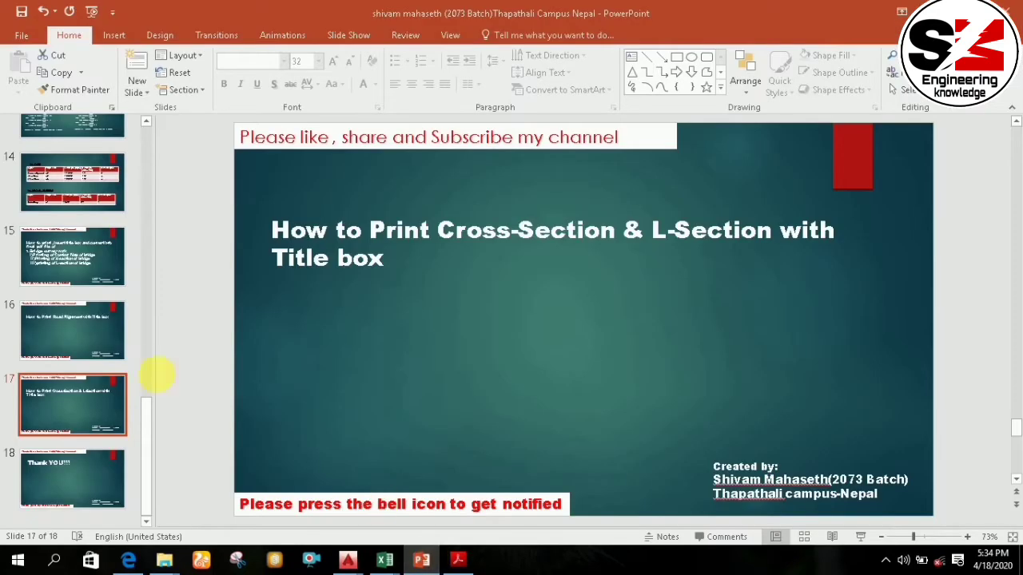
click(69, 192)
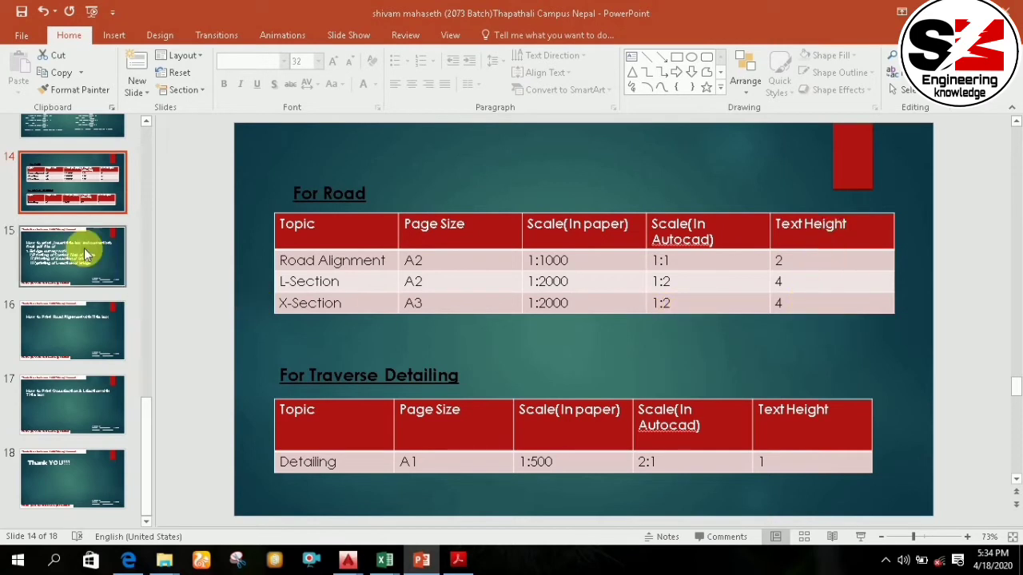
scroll(65, 190, up, 1)
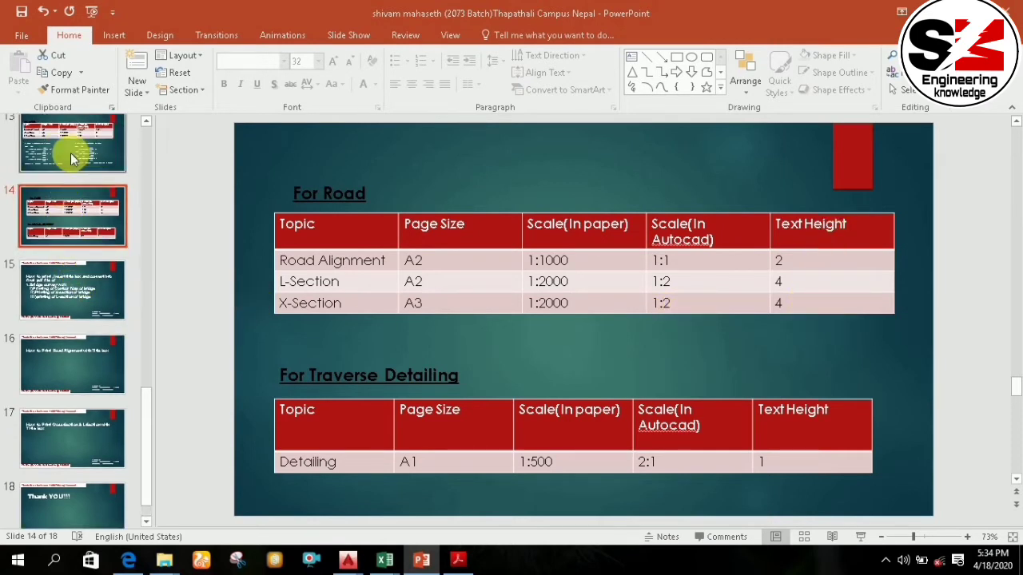
click(70, 153)
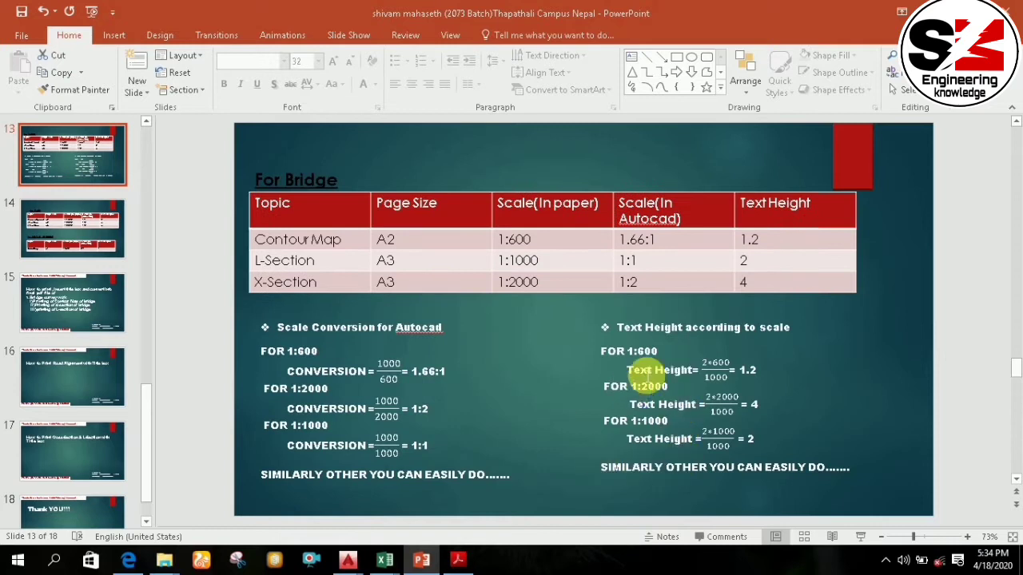
click(68, 250)
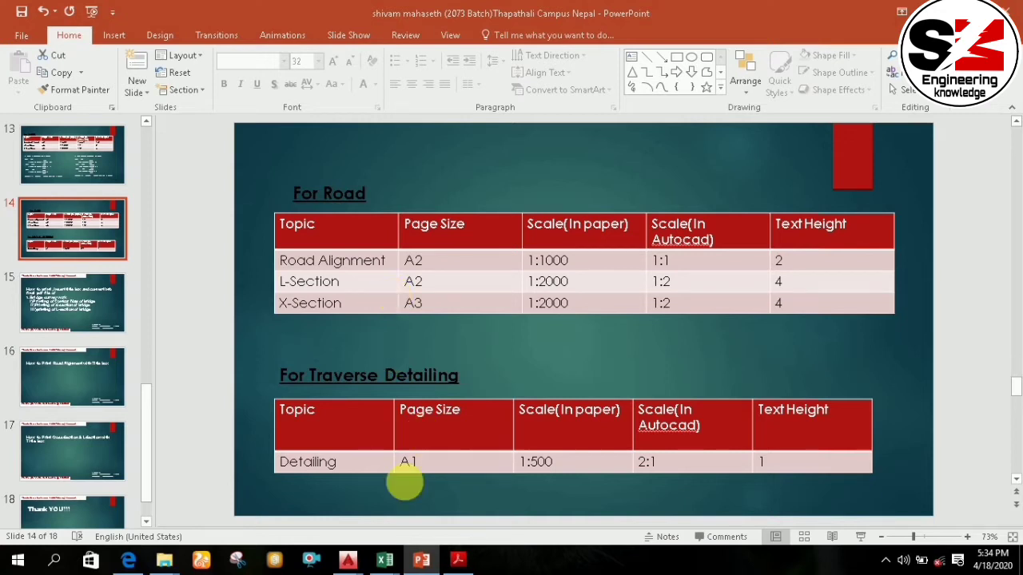
Return to Road.dwg in AutoCAD and inspect the arranged and unarranged cross-section groups in model space
mouse_move(354, 564)
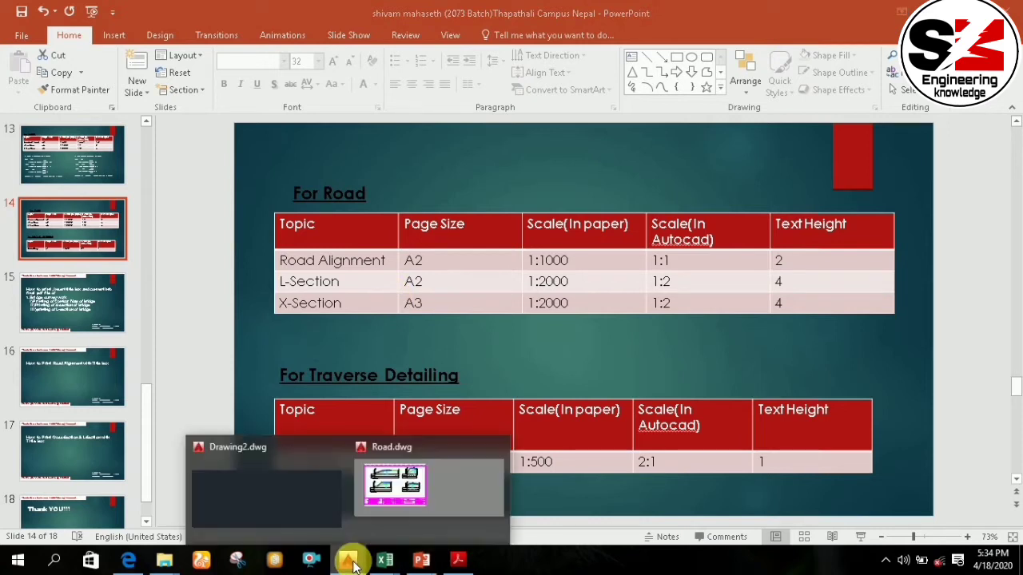
click(365, 507)
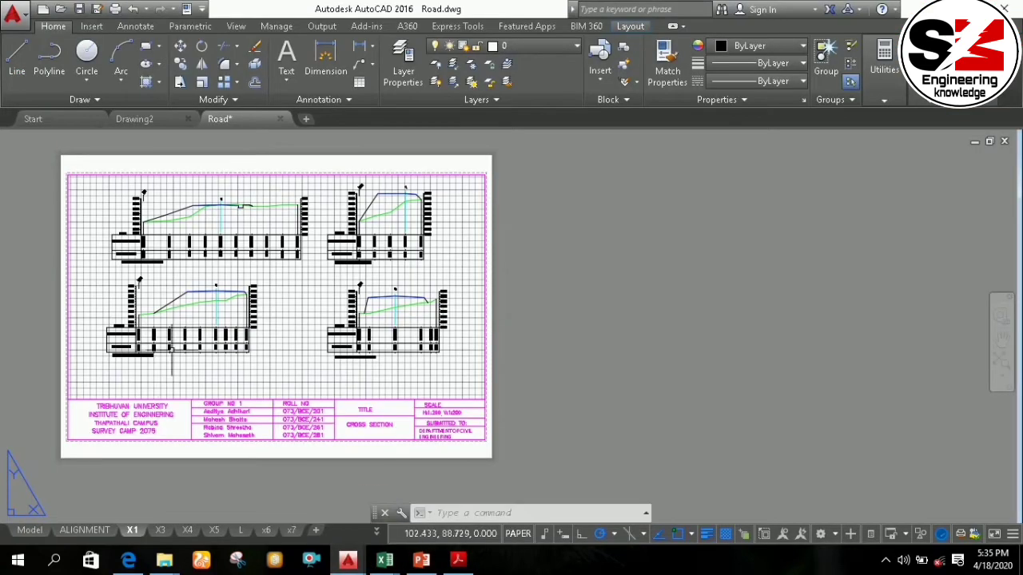
click(32, 531)
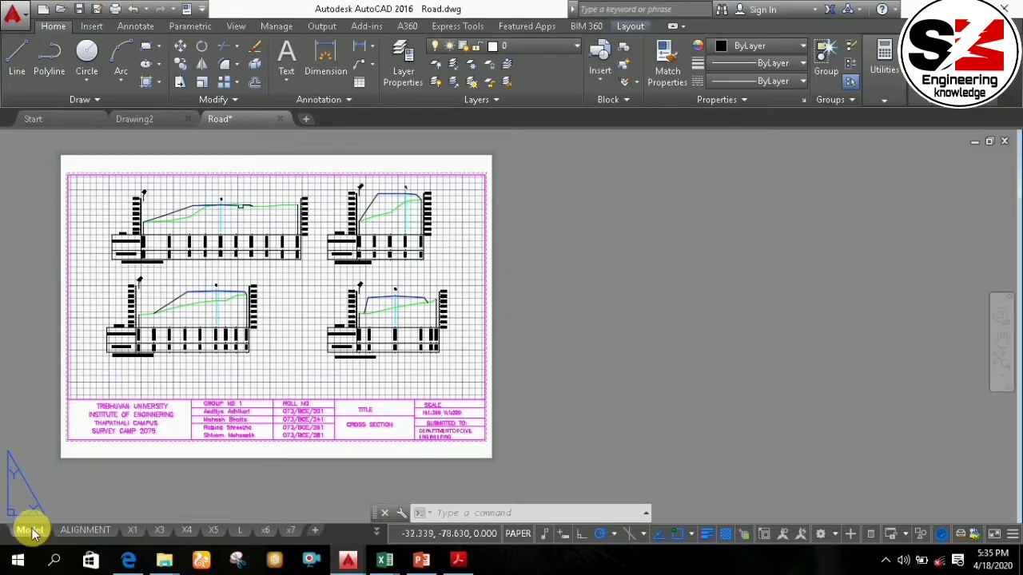
scroll(286, 451, down, 2)
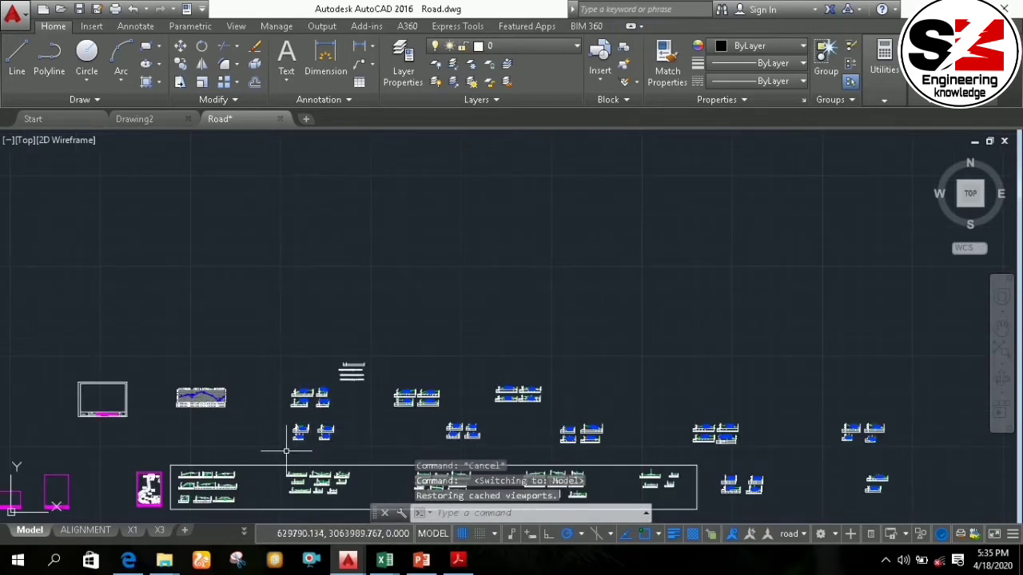
middle_drag(280, 432, 300, 379)
scroll(300, 379, up, 5)
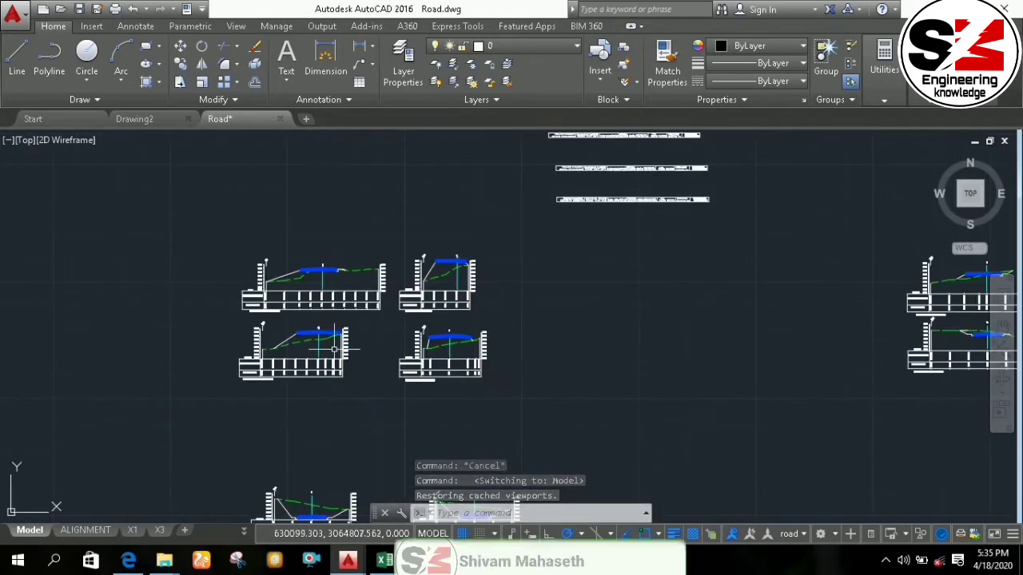
scroll(299, 431, down, 6)
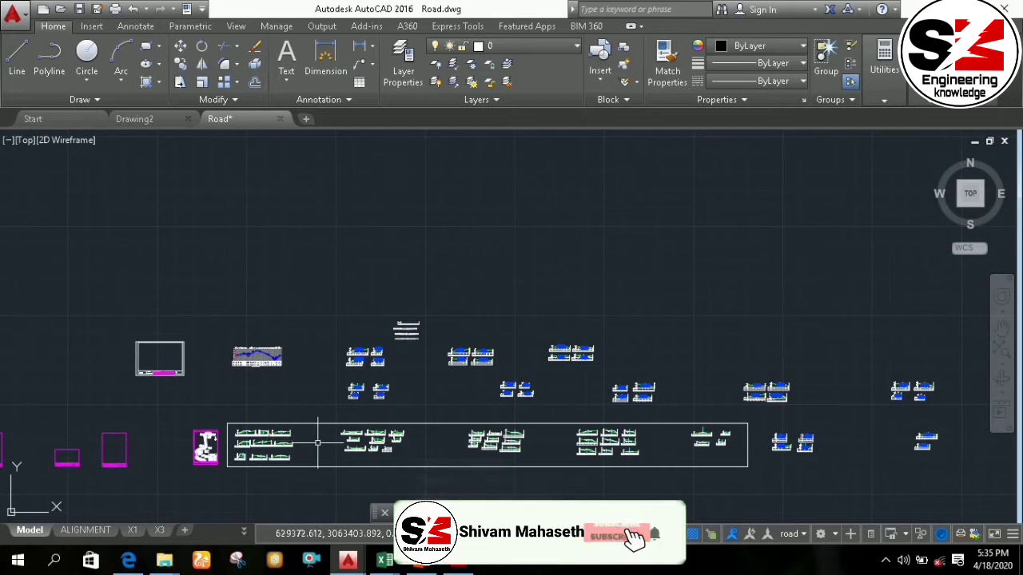
middle_drag(313, 452, 298, 468)
scroll(429, 439, up, 5)
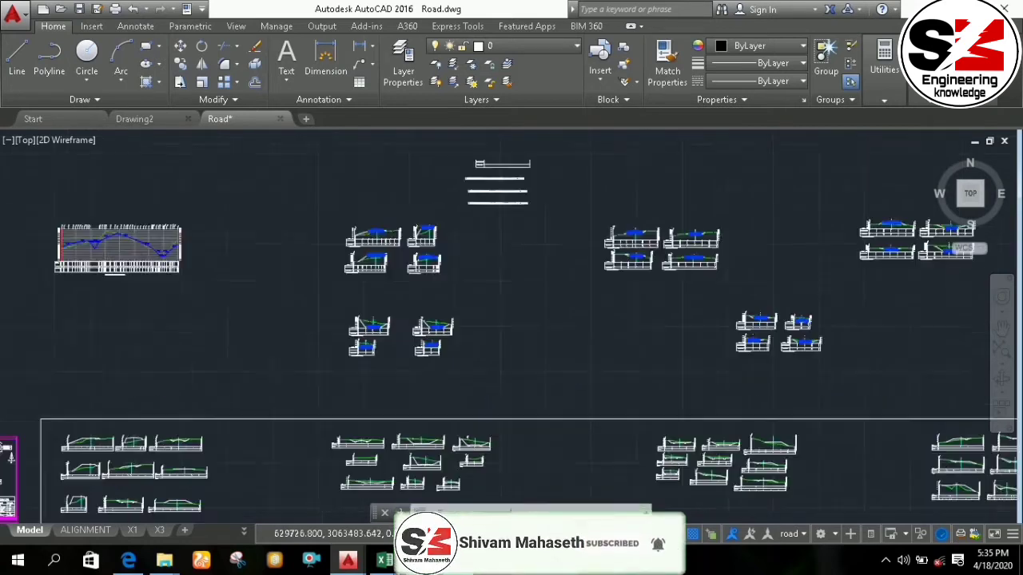
scroll(468, 375, down, 5)
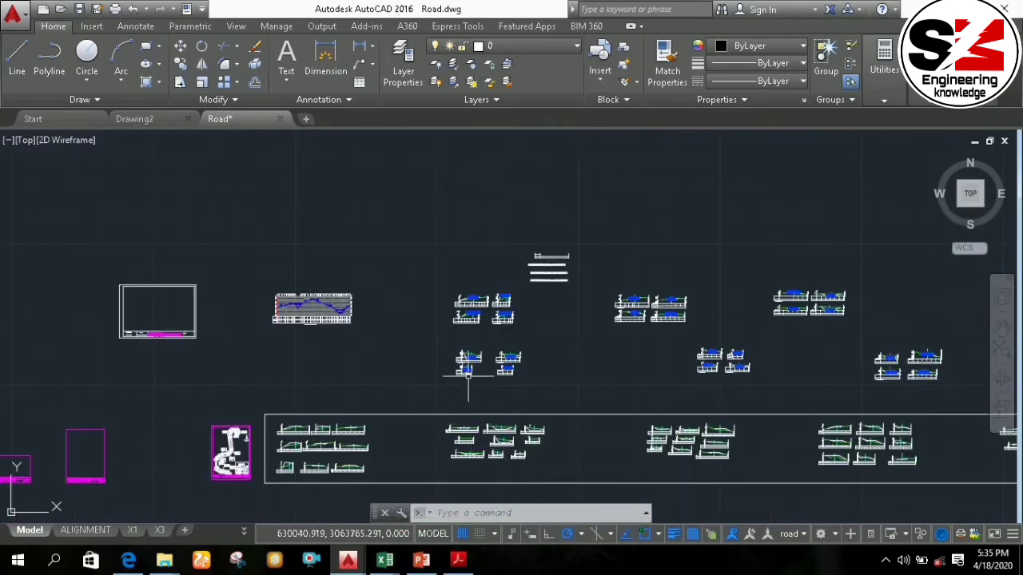
Move the first two top-row cross-sections of the framed strip's second group by a table corner to the empty space below the longitudinal profile
scroll(511, 452, up, 3)
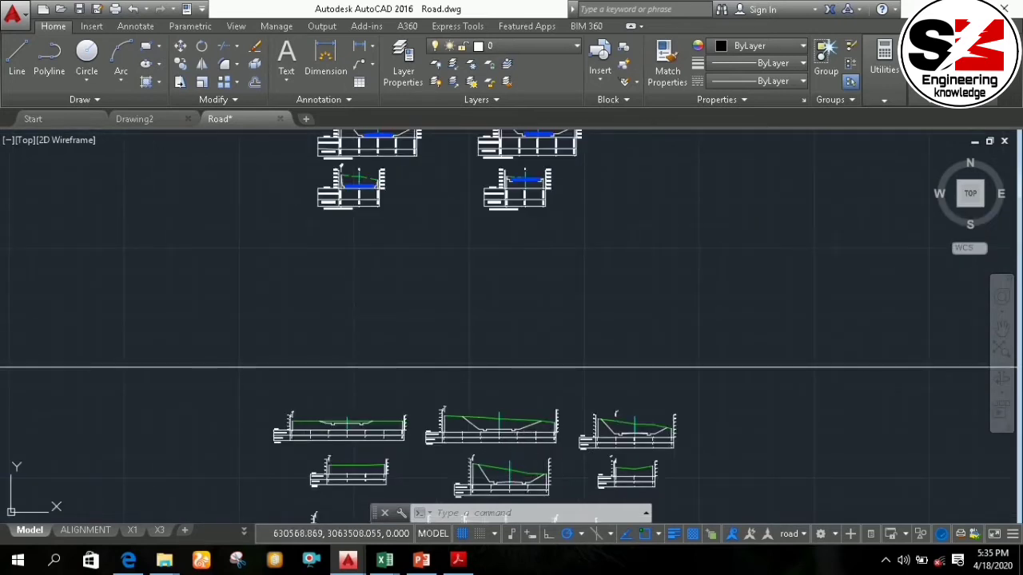
click(564, 453)
click(248, 388)
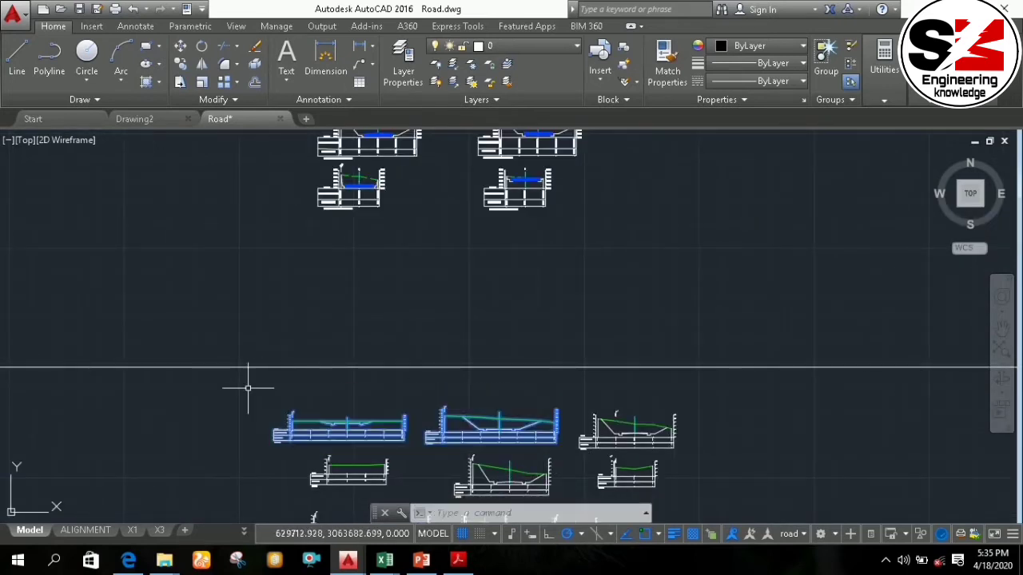
right_click(301, 407)
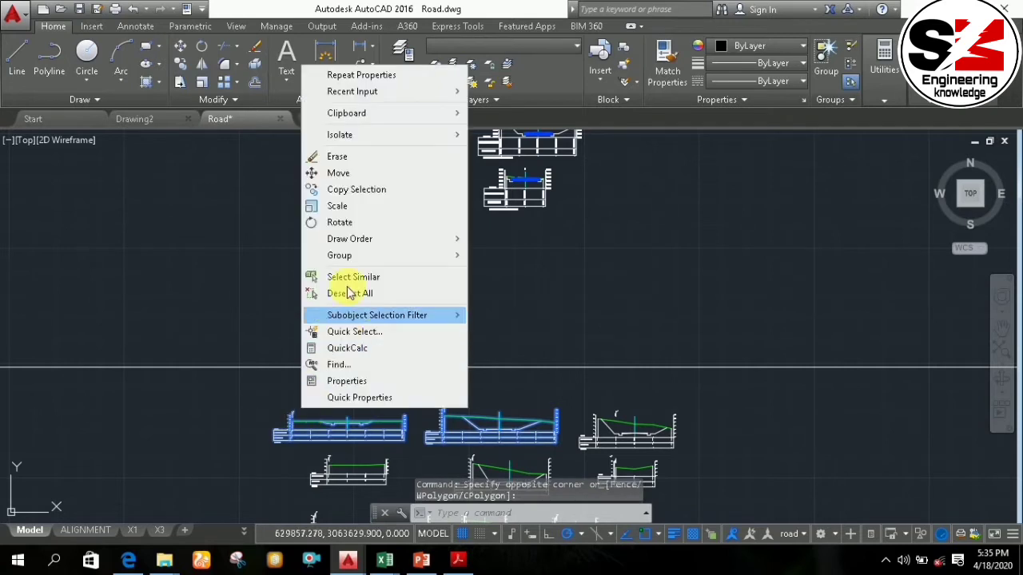
click(347, 177)
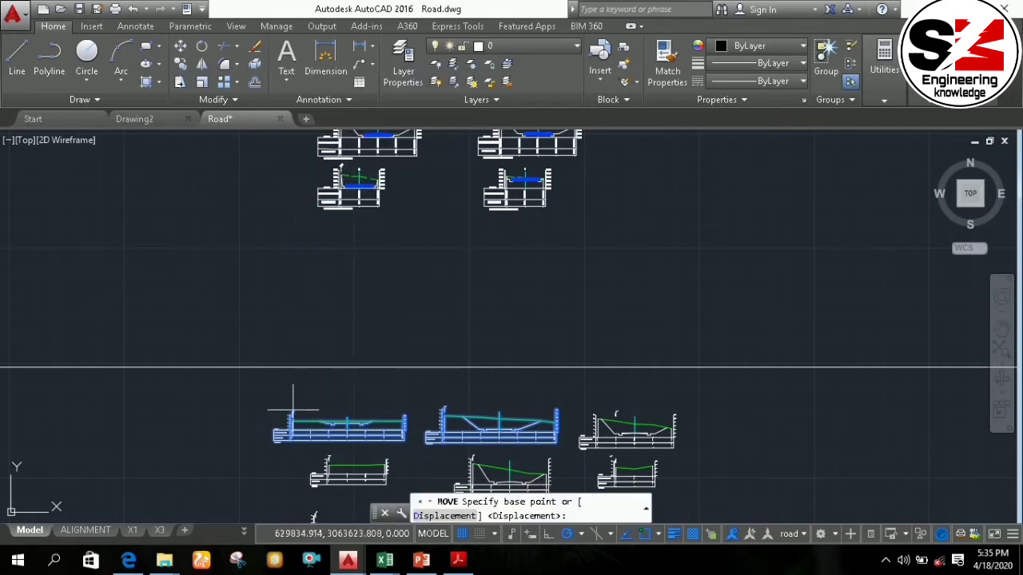
scroll(281, 436, up, 5)
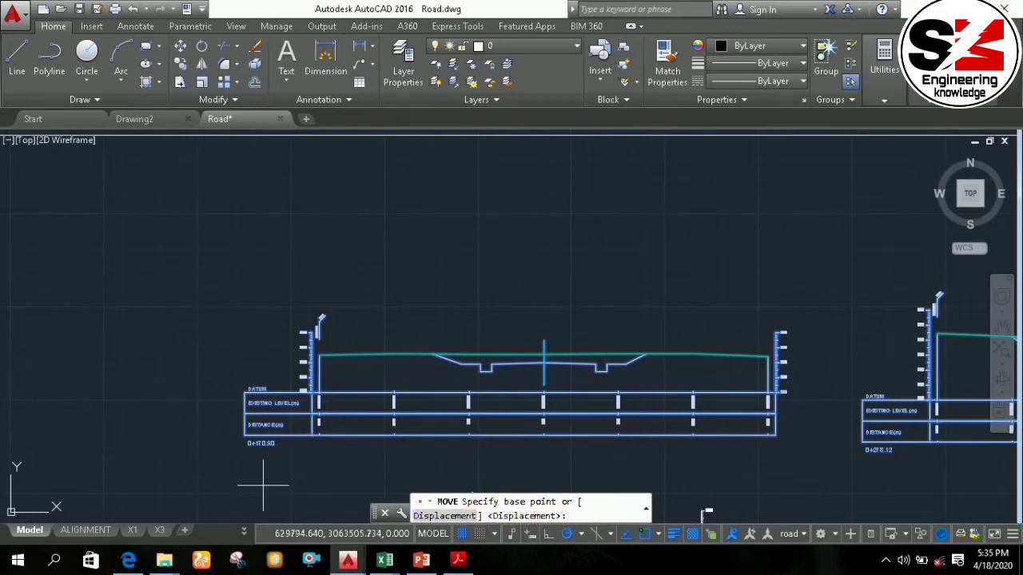
click(245, 438)
scroll(240, 415, down, 2)
scroll(239, 411, down, 3)
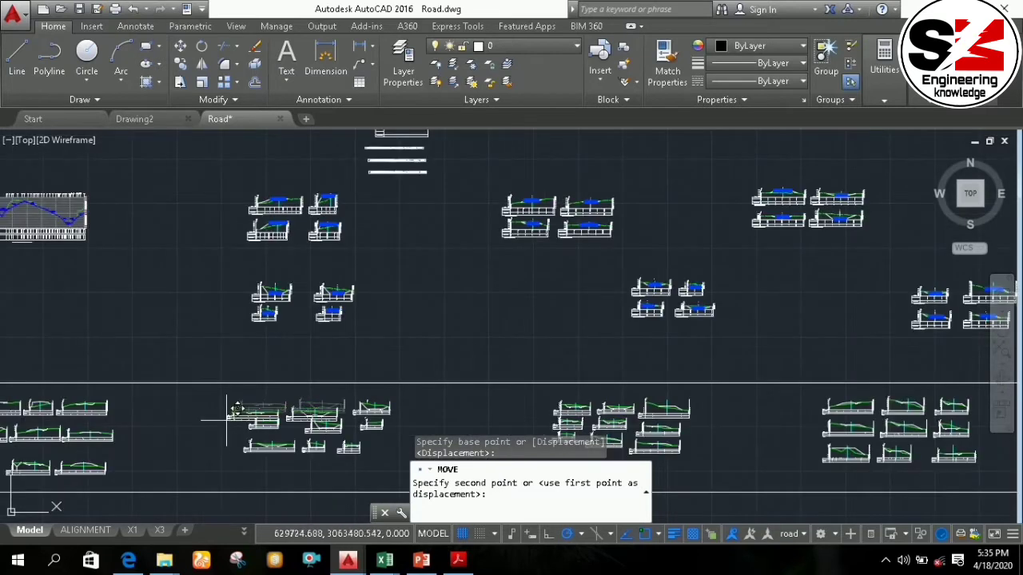
click(55, 280)
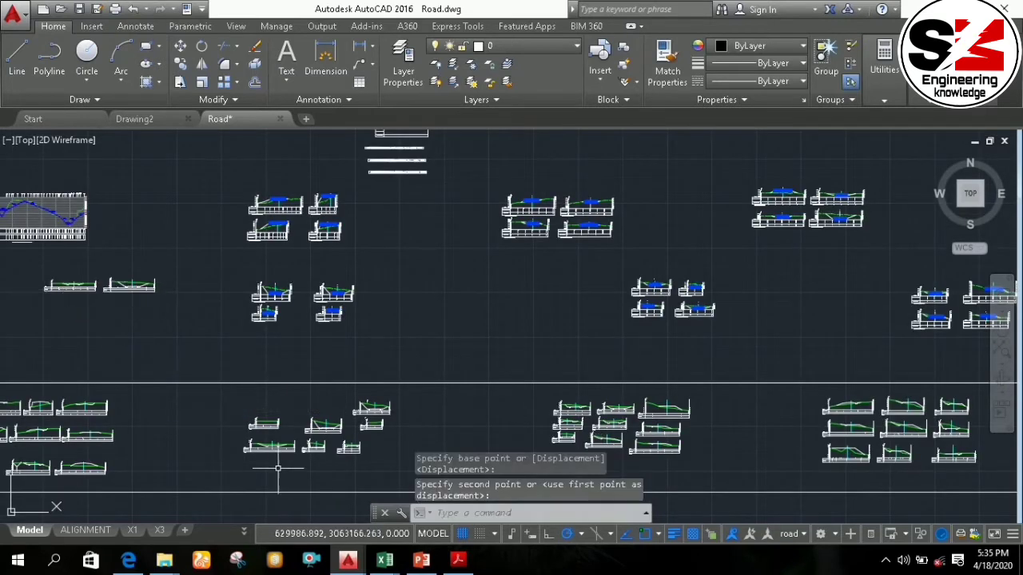
Move cross-section 0+183.94 and its right-hand neighbour by the table's lower-left corner to below the previously moved pair, forming a group of four
scroll(339, 437, up, 5)
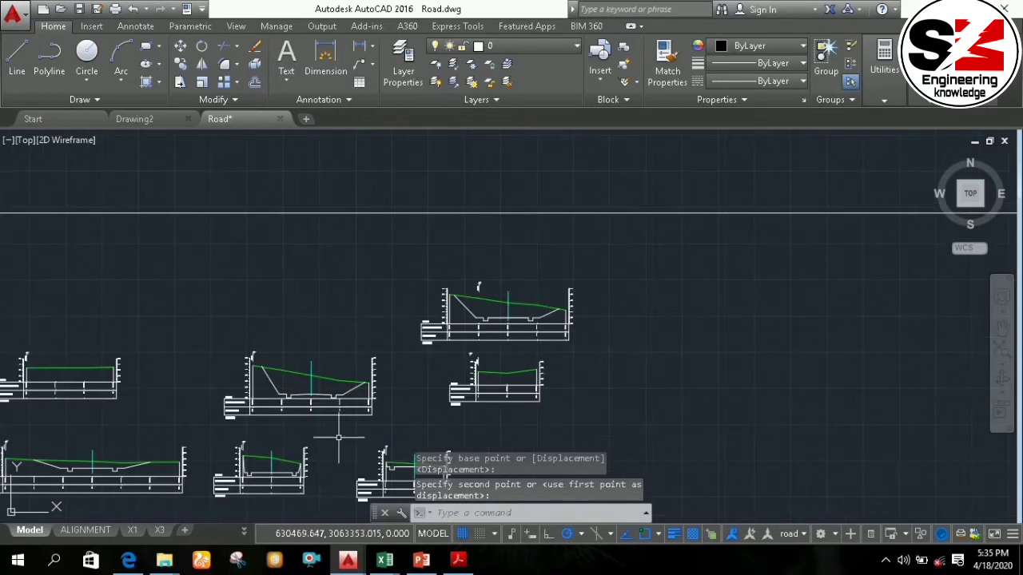
click(381, 430)
scroll(18, 338, down, 4)
middle_drag(74, 326, 202, 333)
click(139, 320)
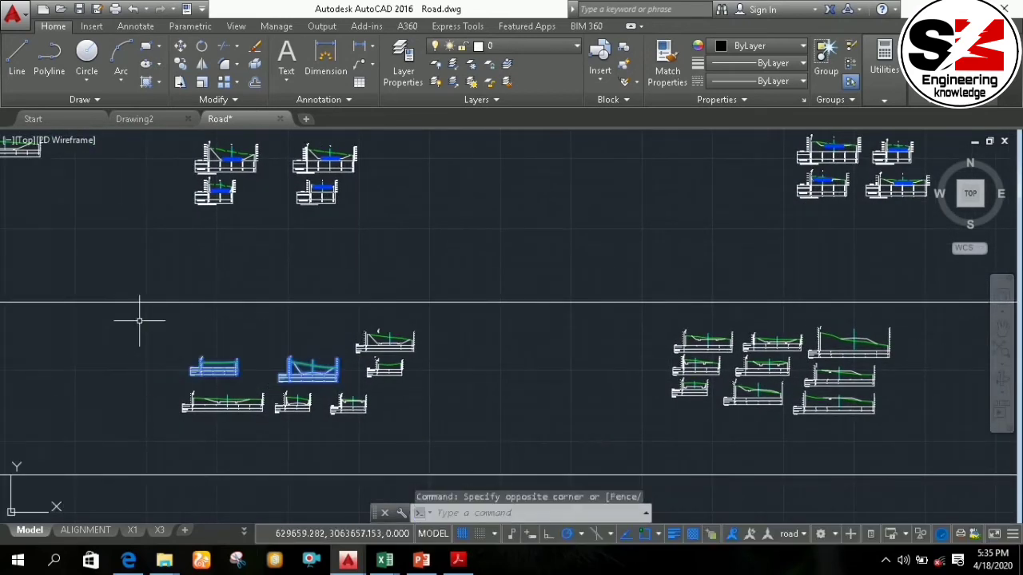
right_click(227, 340)
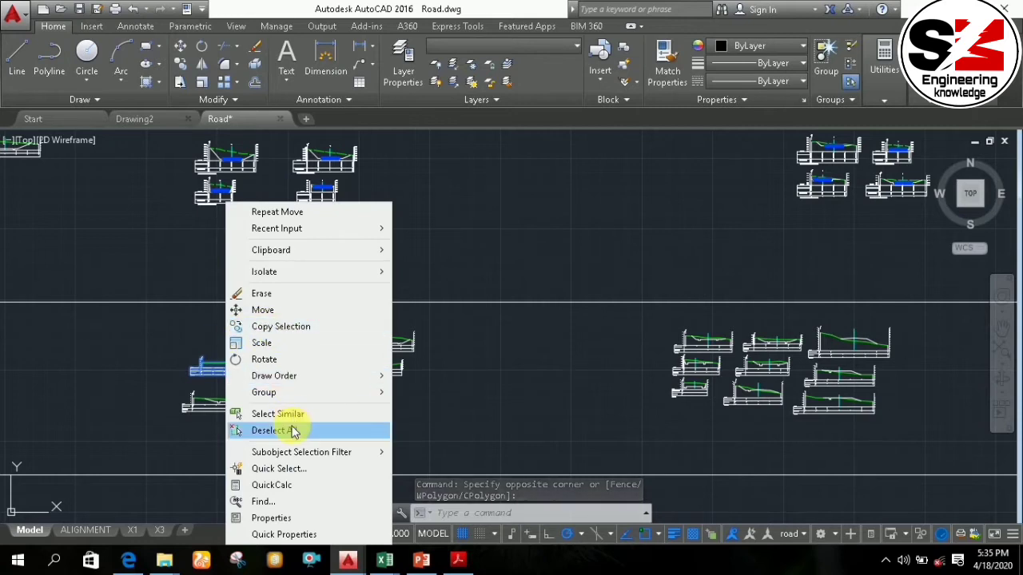
click(268, 310)
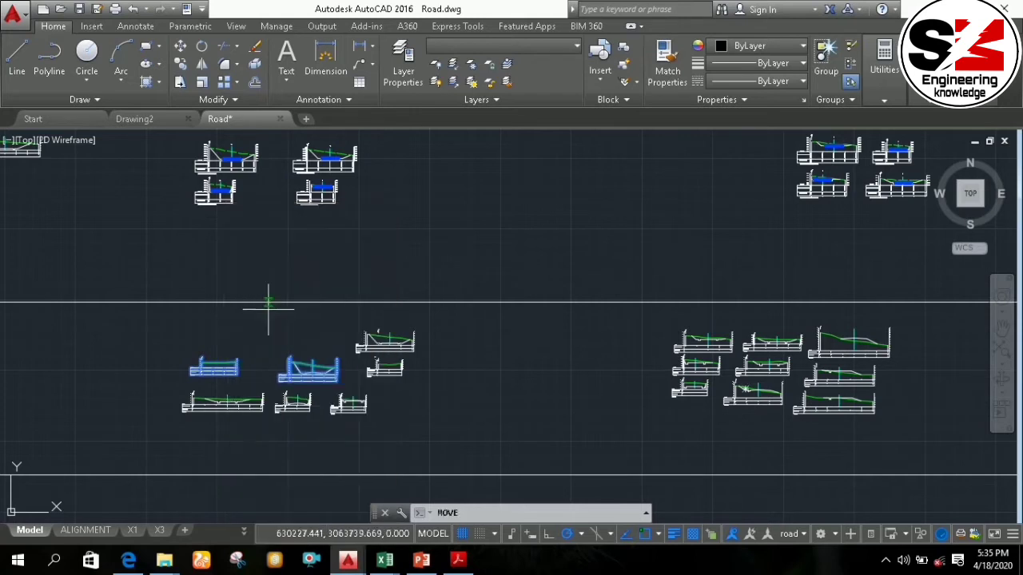
scroll(186, 366, up, 5)
scroll(224, 372, up, 8)
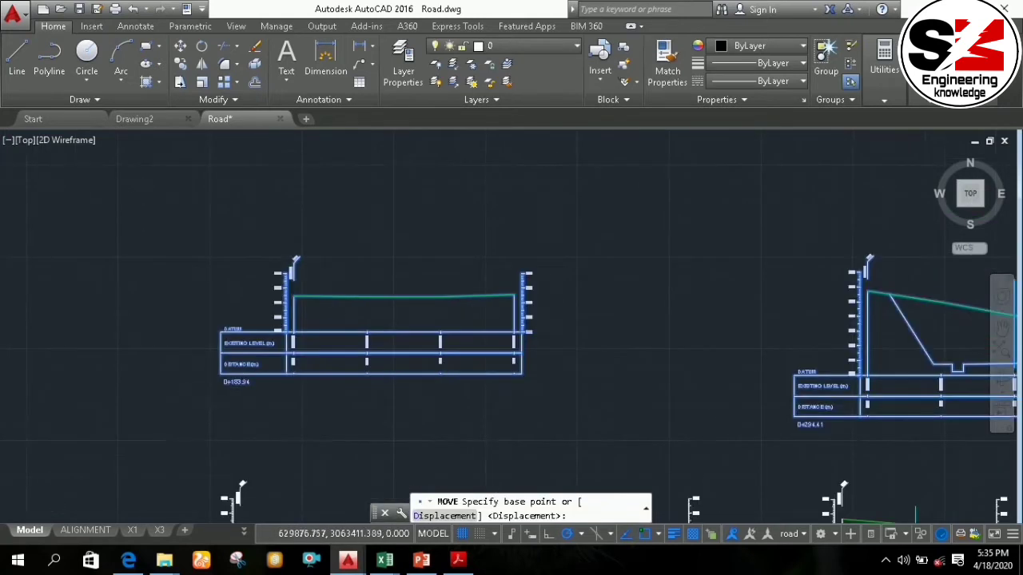
click(241, 336)
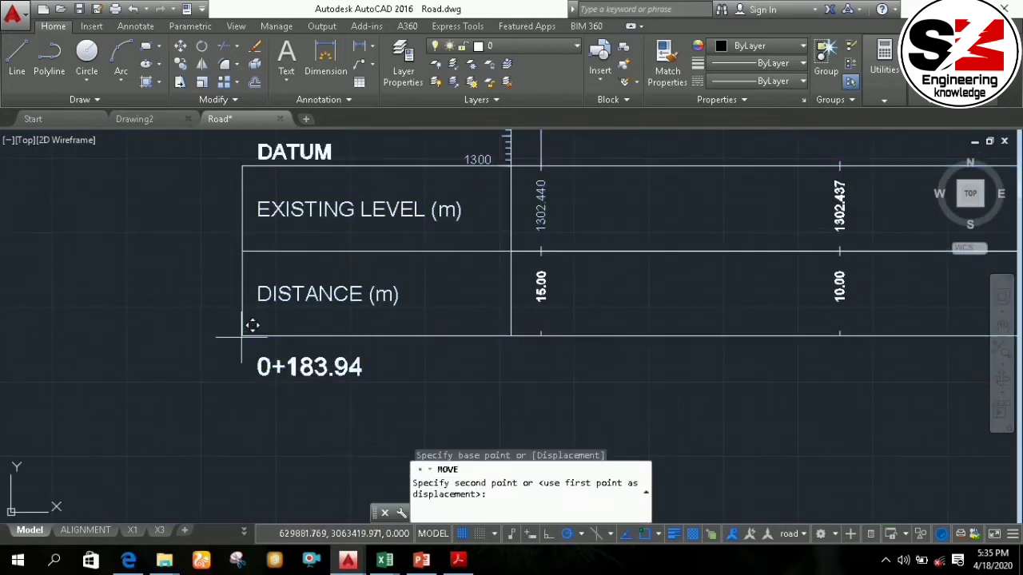
scroll(208, 328, down, 10)
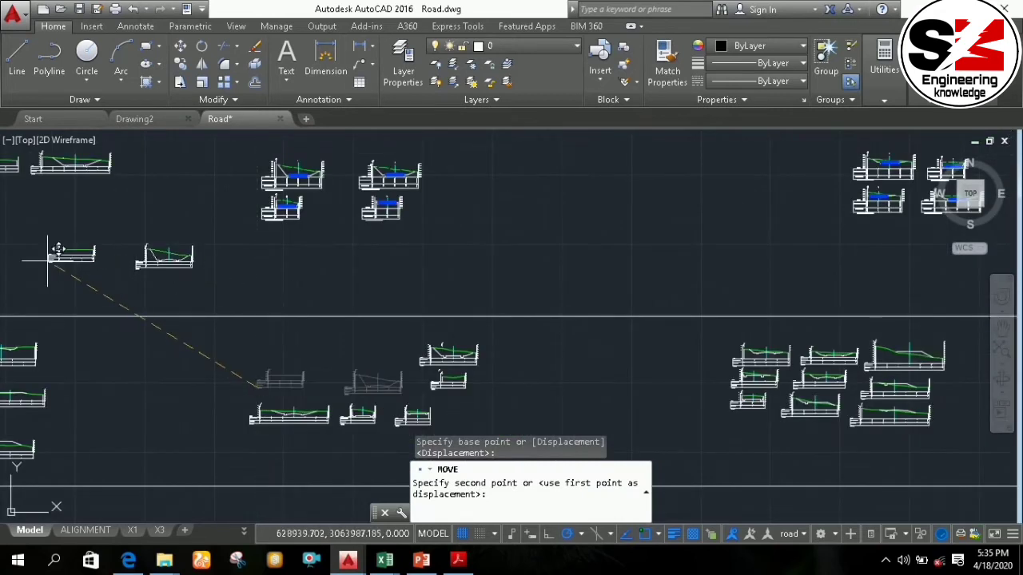
scroll(160, 297, up, 3)
middle_drag(160, 296, 328, 341)
scroll(251, 289, up, 2)
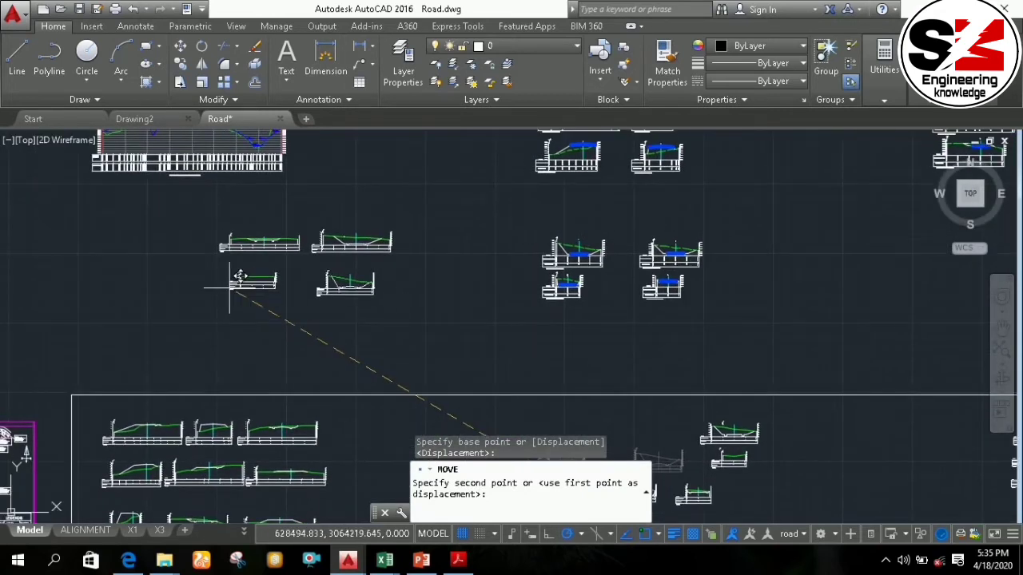
scroll(229, 279, up, 4)
scroll(221, 269, down, 1)
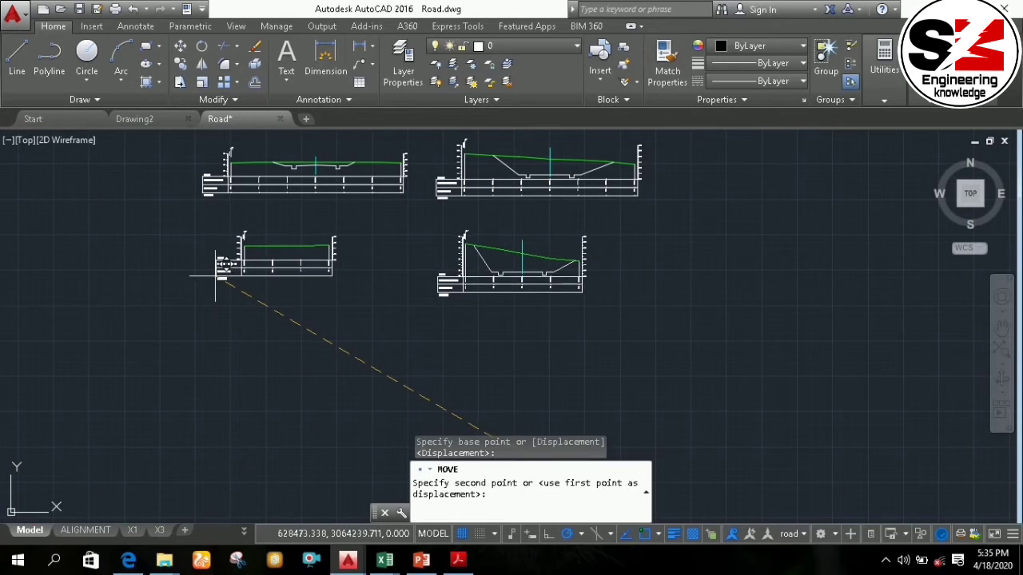
click(258, 320)
Examine the arranged groups of four cross-sections and the framed strip of remaining ones in model space
scroll(555, 265, down, 2)
scroll(638, 390, down, 2)
middle_drag(668, 364, 399, 360)
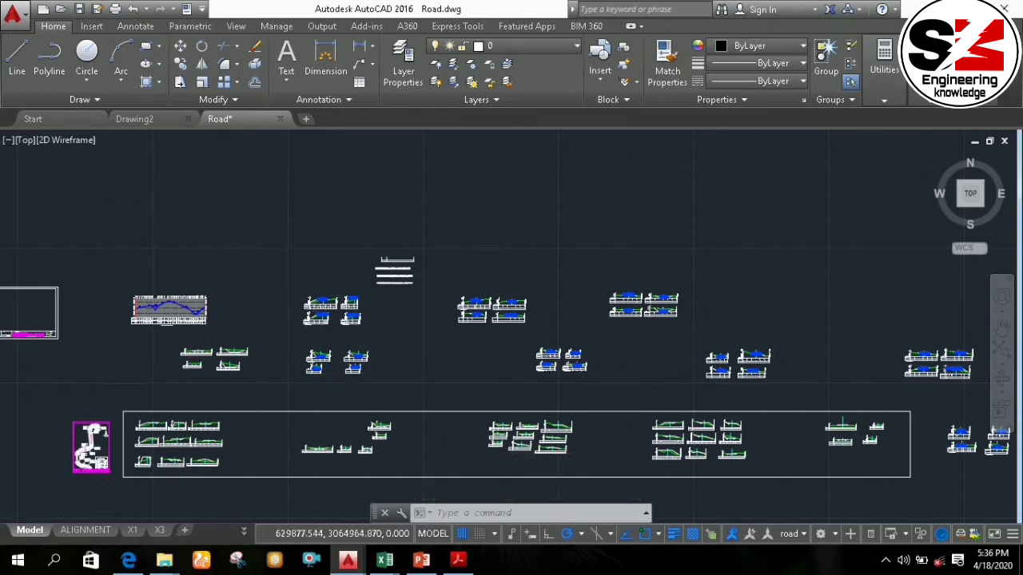
scroll(339, 298, up, 8)
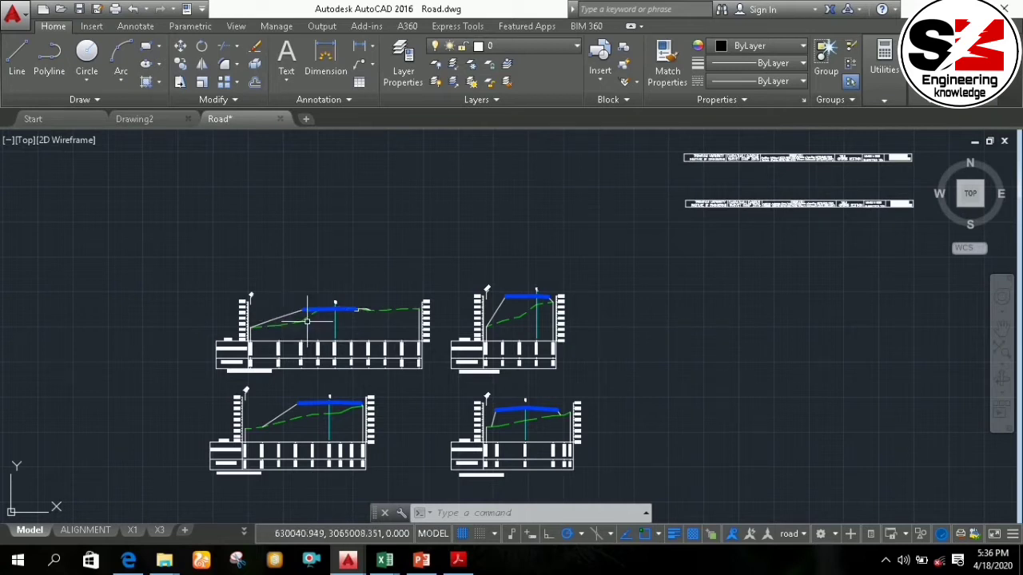
scroll(531, 407, down, 5)
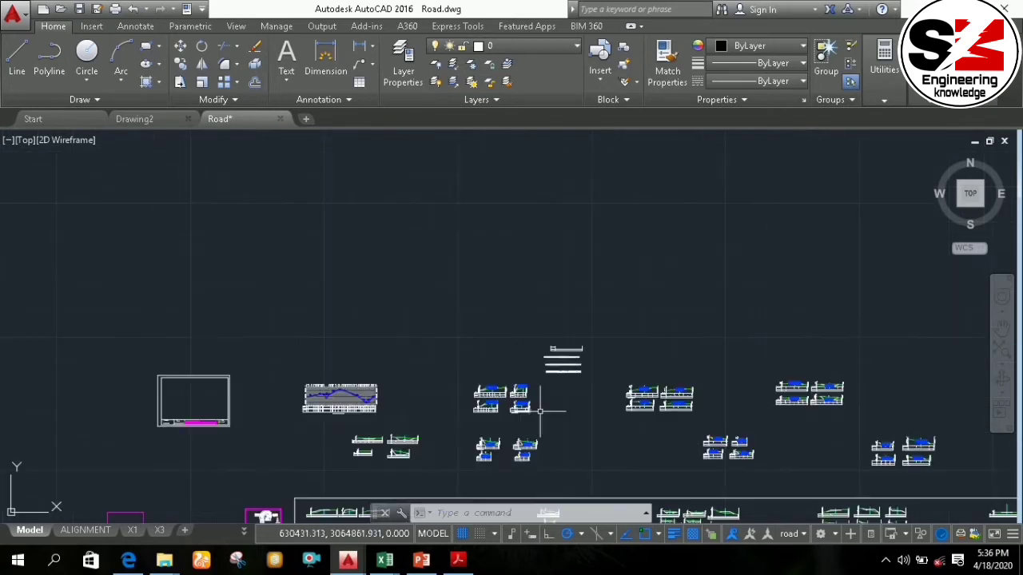
middle_drag(570, 416, 373, 376)
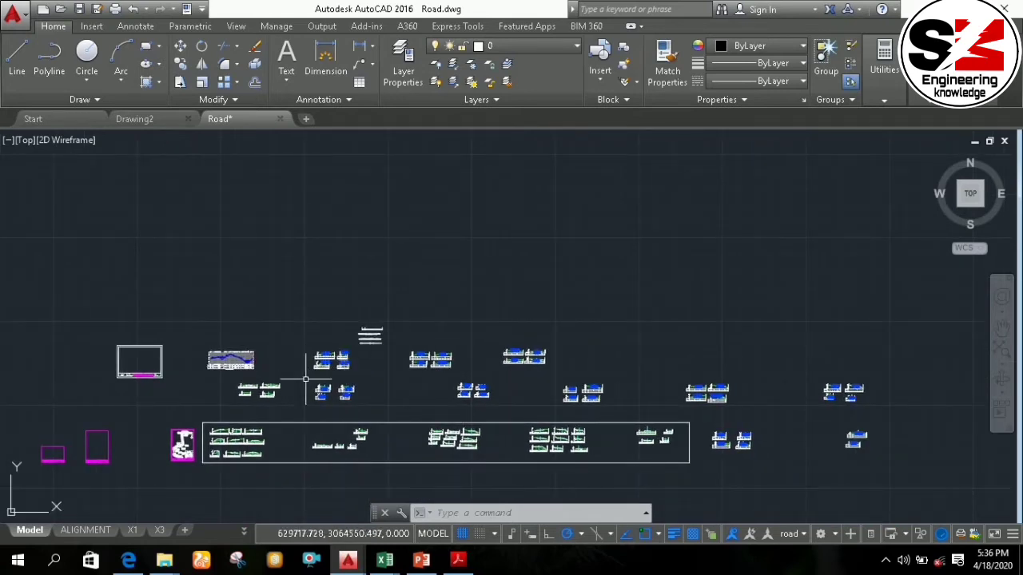
scroll(323, 364, up, 3)
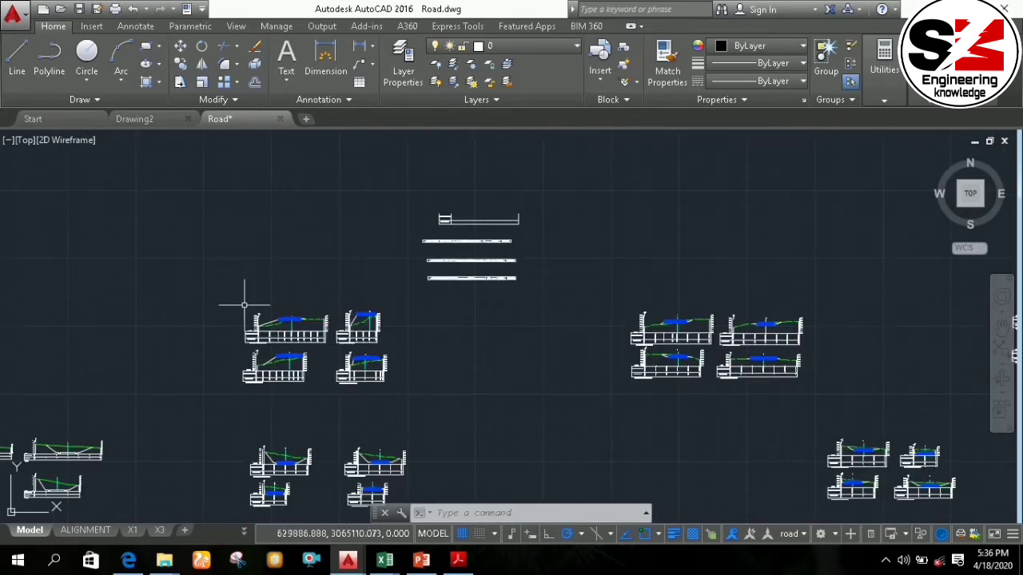
scroll(685, 413, down, 3)
mouse_move(751, 414)
middle_down()
mouse_move(589, 370)
mouse_move(480, 370)
middle_up()
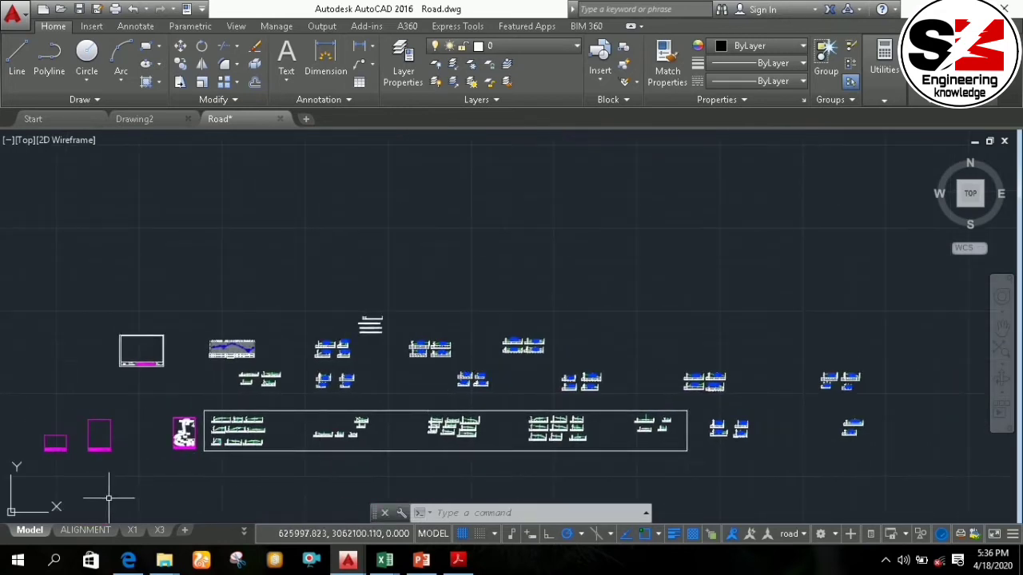
View the finished cross-section sheet on layout X1 and return to model space
click(133, 530)
click(134, 531)
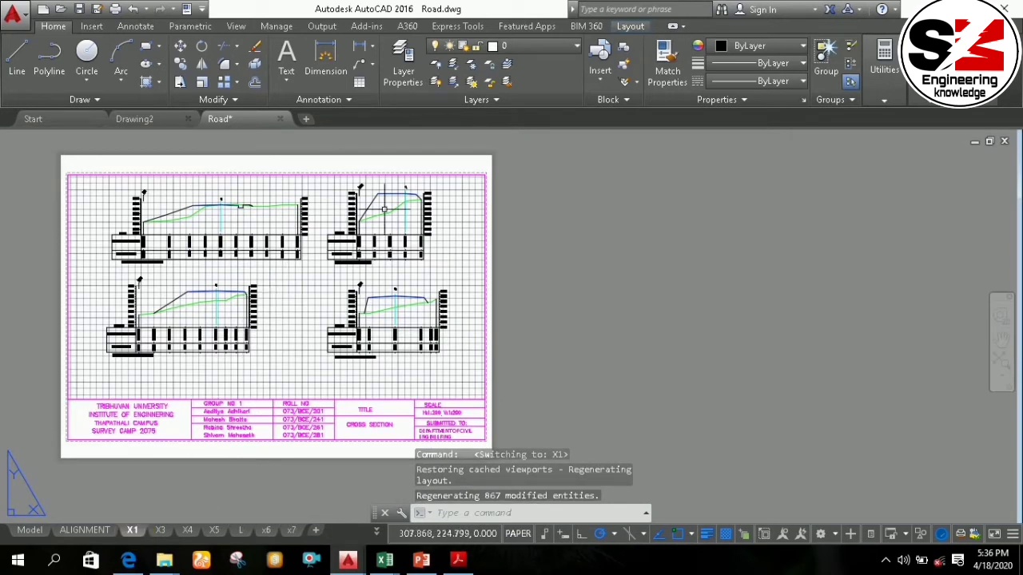
click(29, 530)
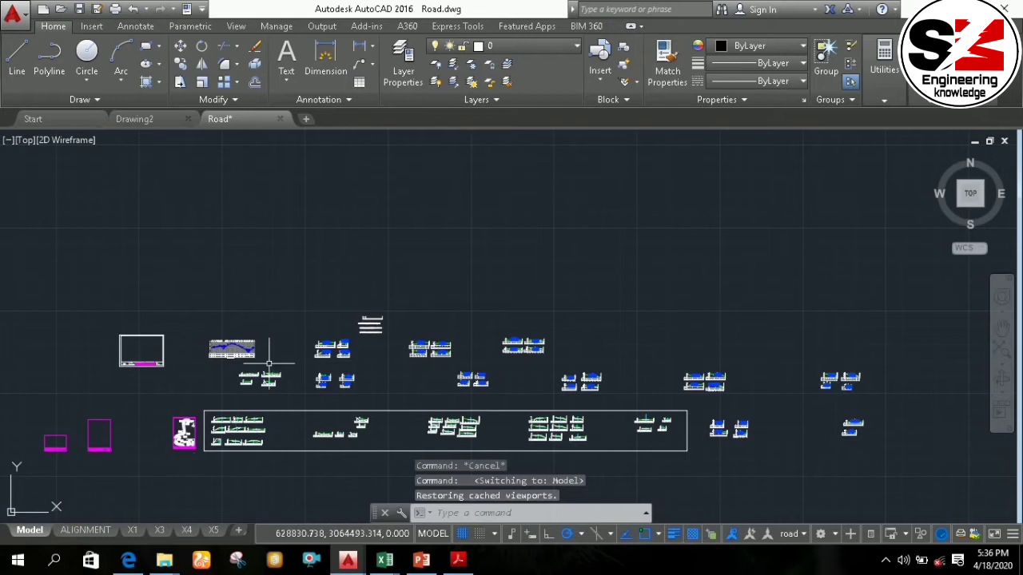
Examine the elevation scale, datum table and labels of the cross-section at 0+018.40
scroll(286, 366, up, 4)
scroll(286, 365, up, 5)
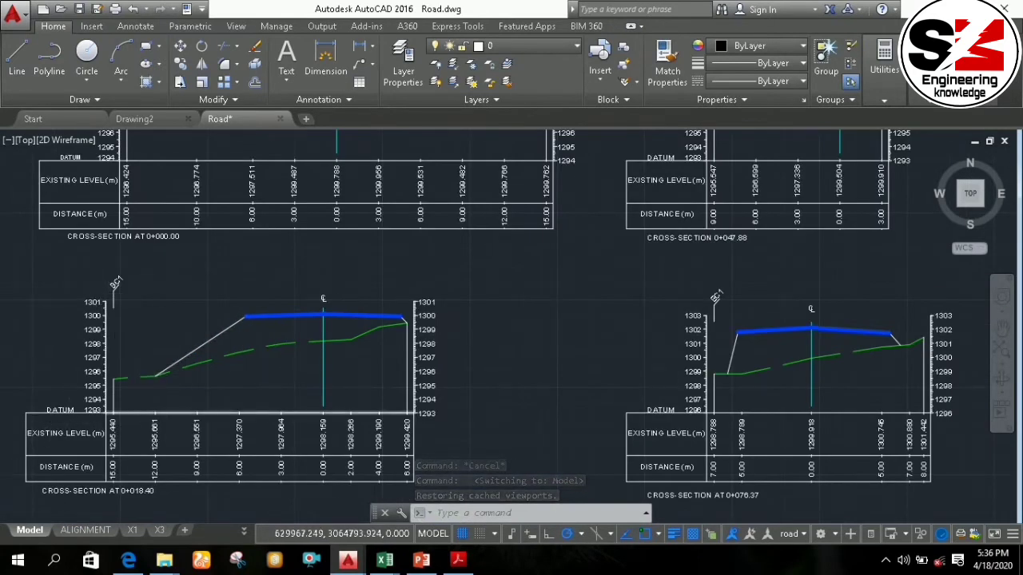
scroll(160, 396, down, 2)
scroll(240, 395, up, 1)
middle_drag(240, 394, 266, 396)
scroll(266, 397, up, 1)
scroll(182, 388, up, 2)
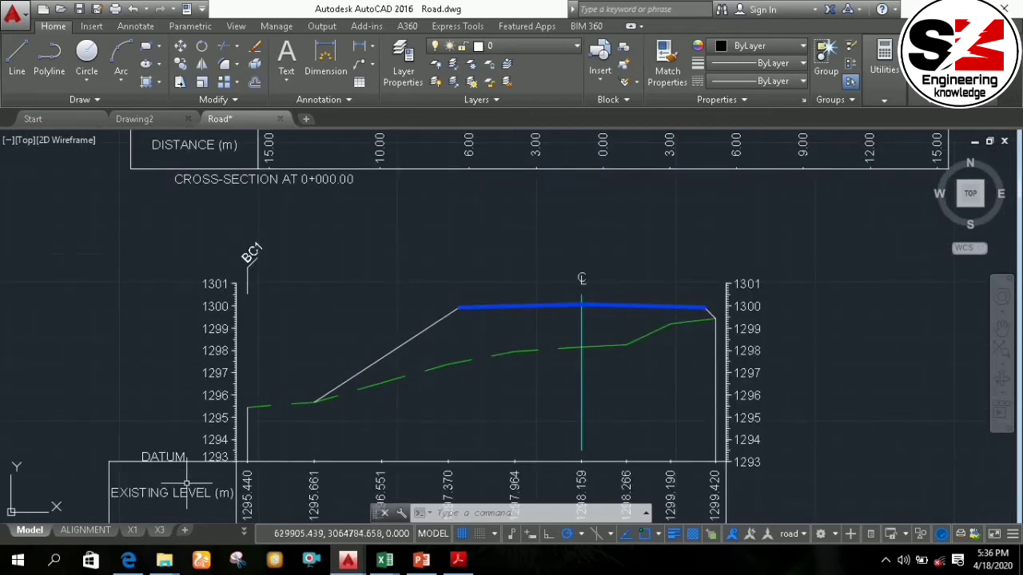
scroll(164, 502, down, 1)
middle_drag(163, 504, 212, 425)
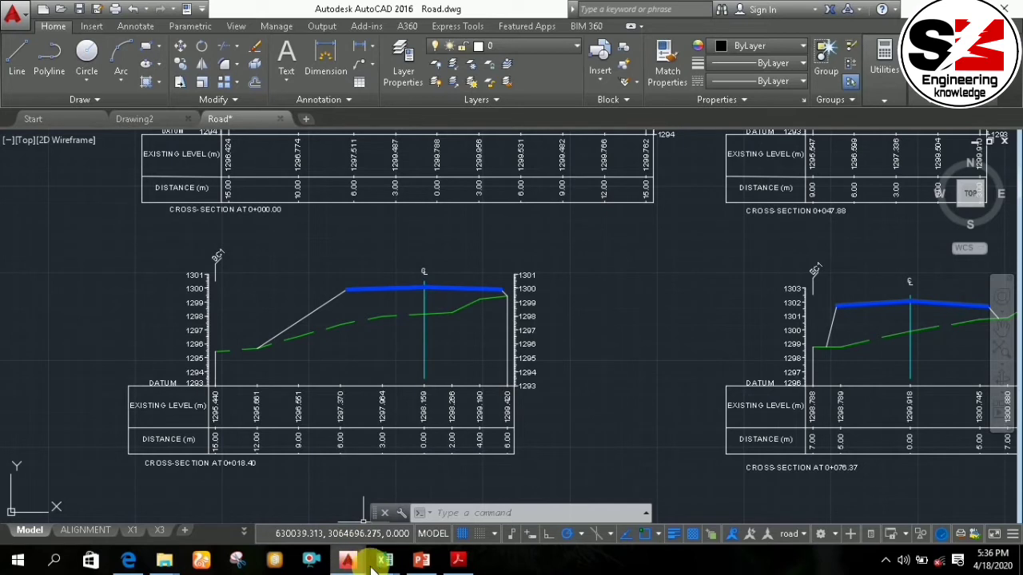
Switch to PowerPoint to check the X-Section text height in the road table, and return to Road.dwg in AutoCAD
click(421, 559)
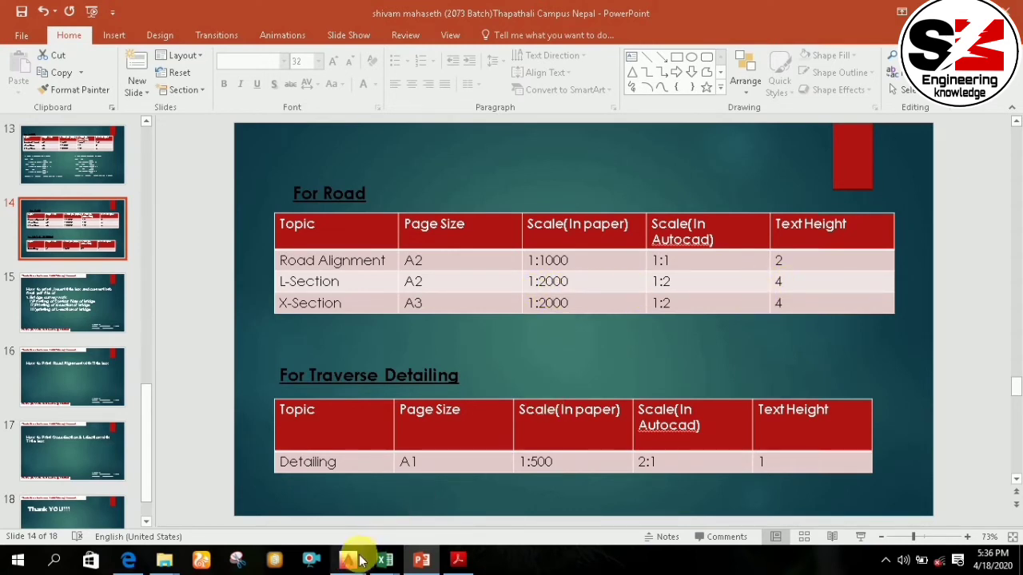
mouse_move(352, 557)
click(414, 512)
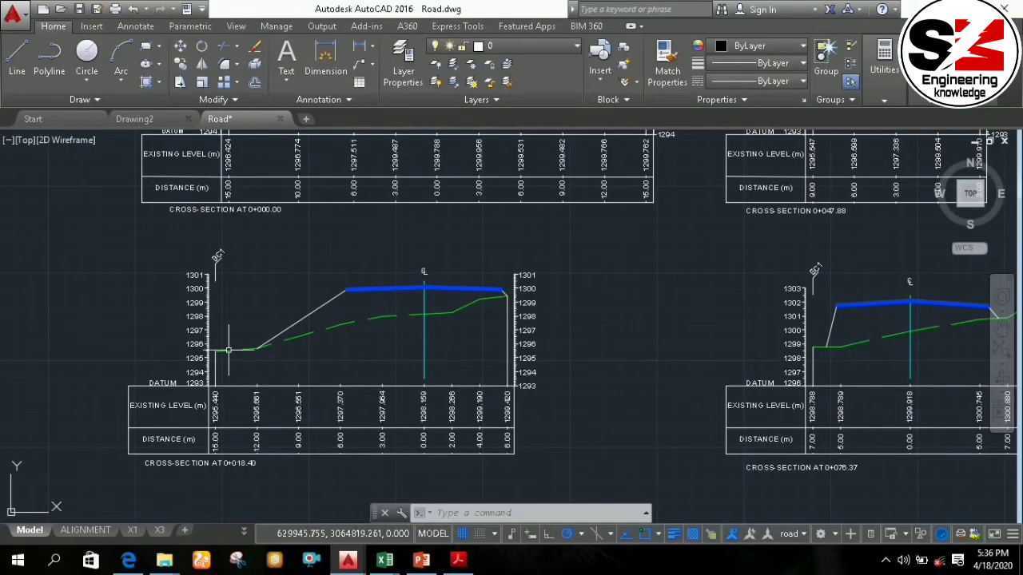
Check the text height of the 1296 elevation label of cross-section 0+018.40 in its properties, and deselect the label
scroll(181, 345, up, 2)
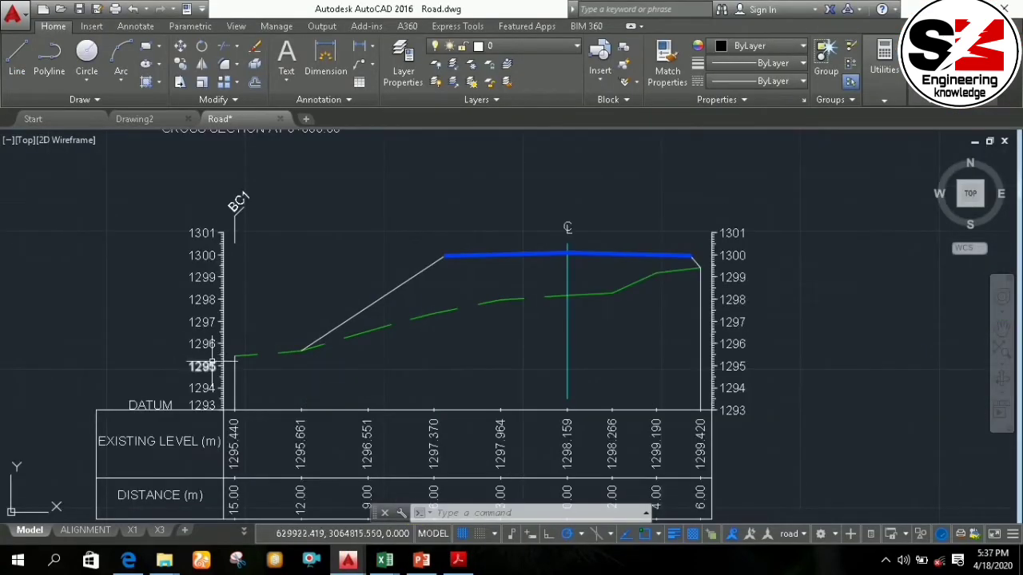
click(190, 346)
right_click(209, 346)
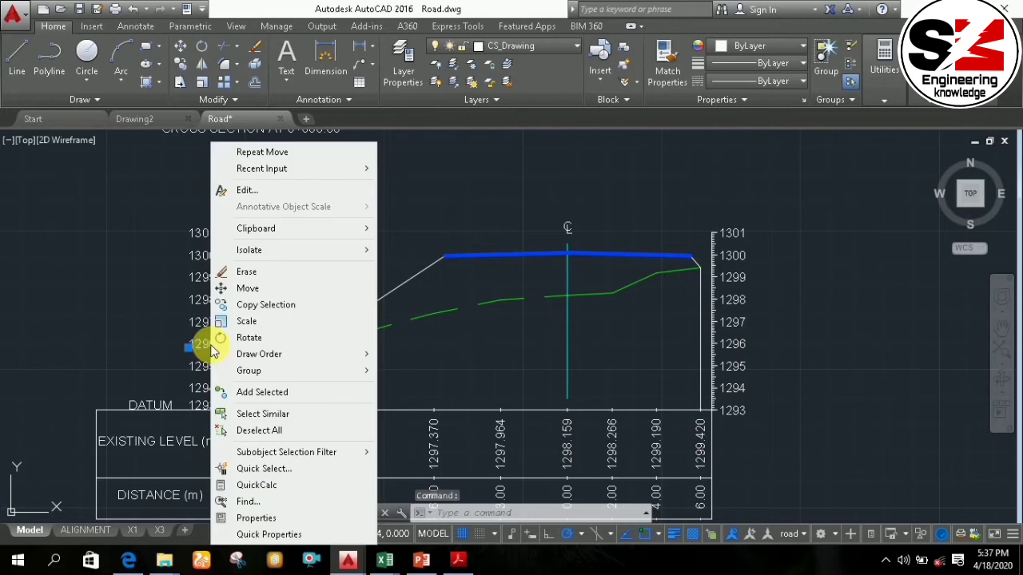
click(257, 519)
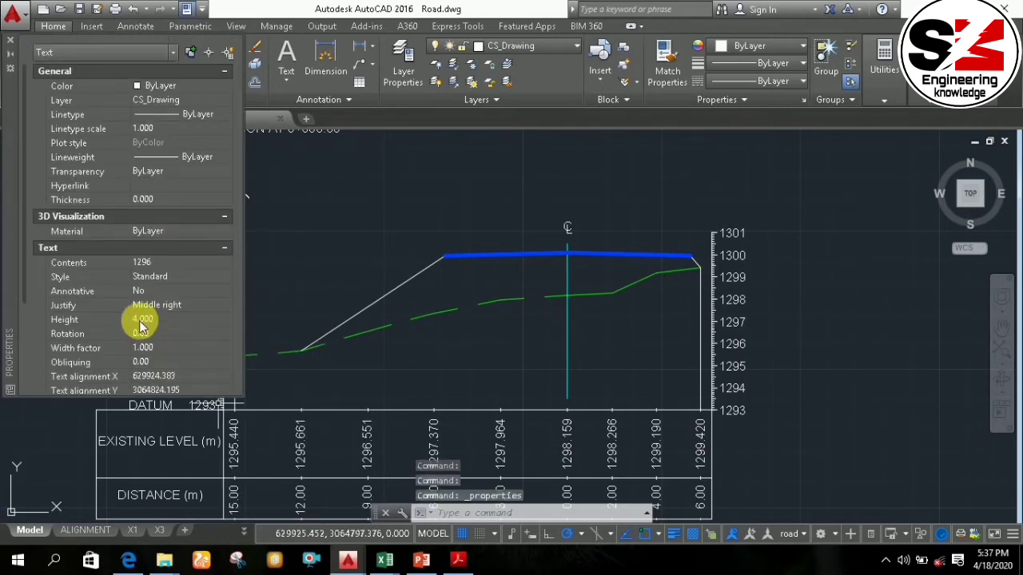
click(144, 320)
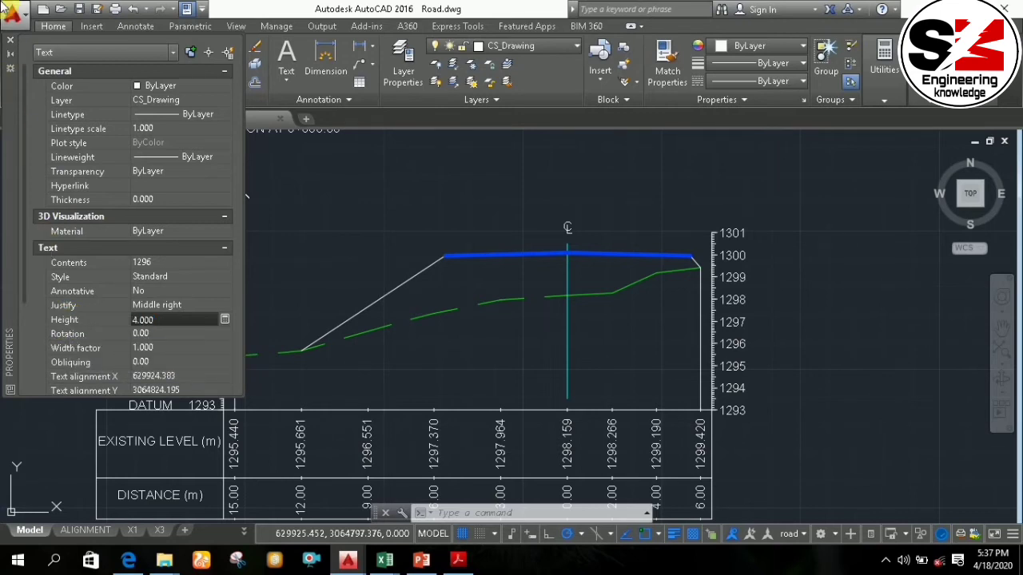
click(10, 47)
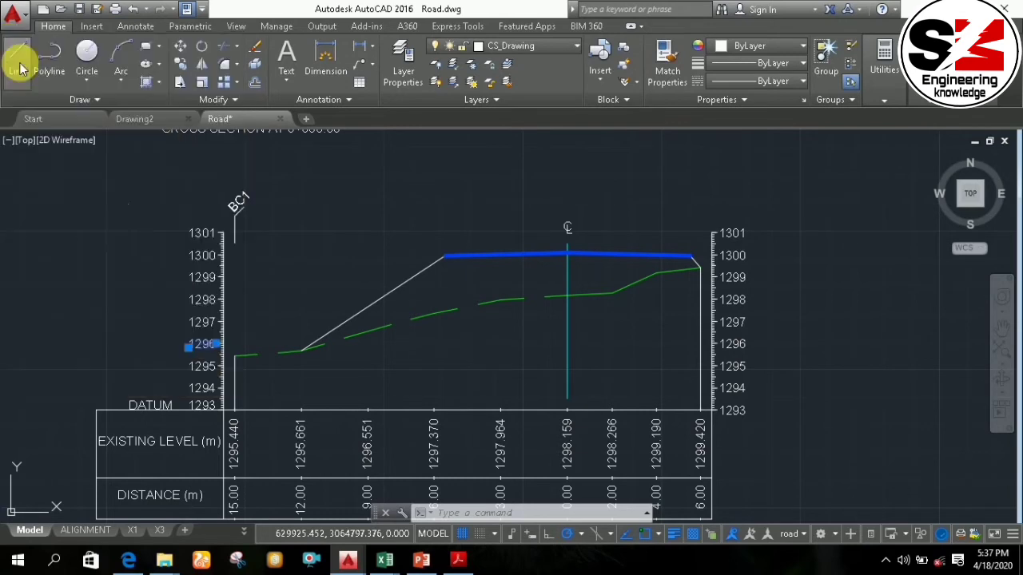
scroll(242, 390, down, 3)
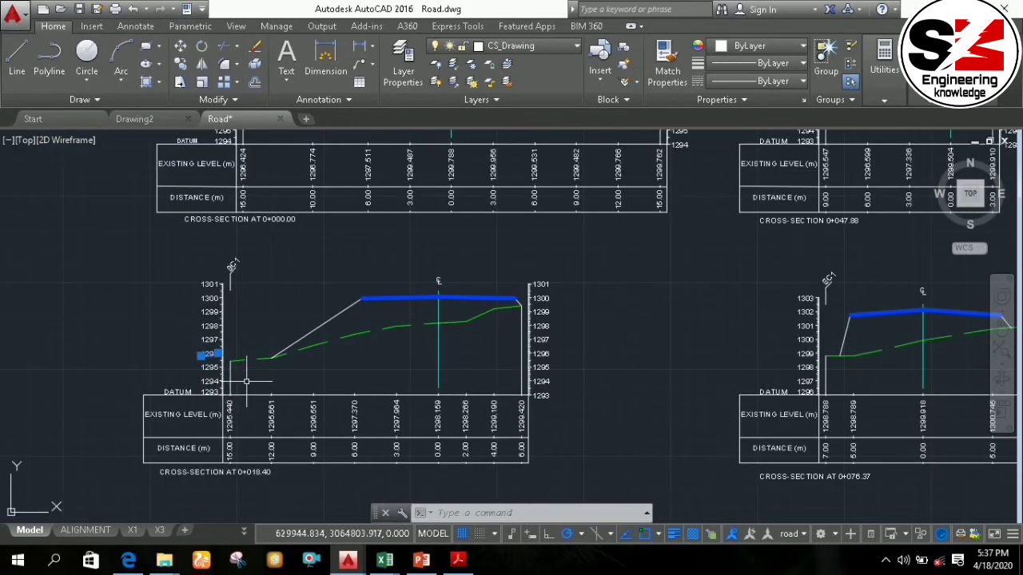
key(Escape)
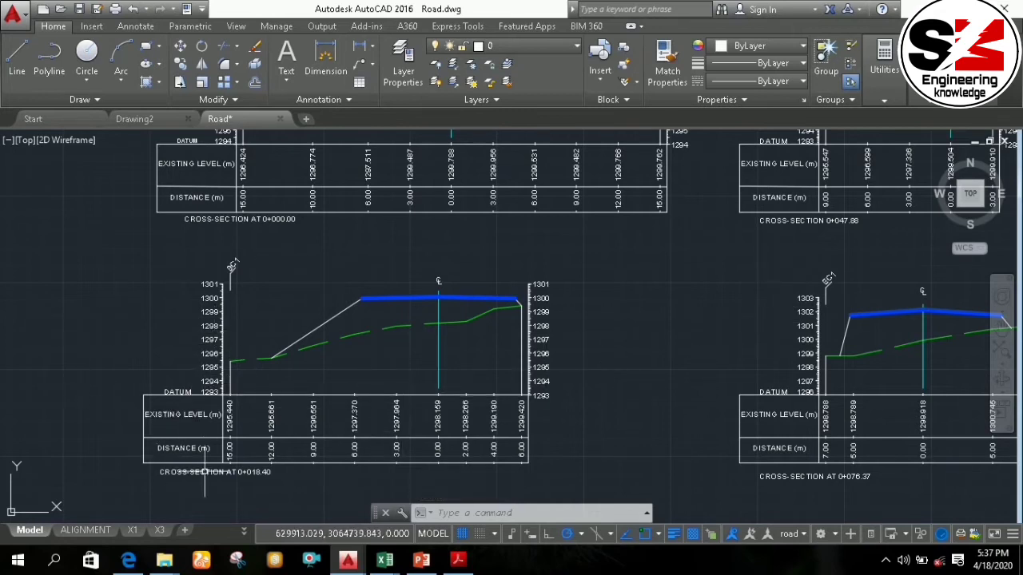
Match the properties of the left 1296 elevation label to the 1301, 1300 and 1299 labels of cross-section 0+018.40
scroll(204, 471, up, 2)
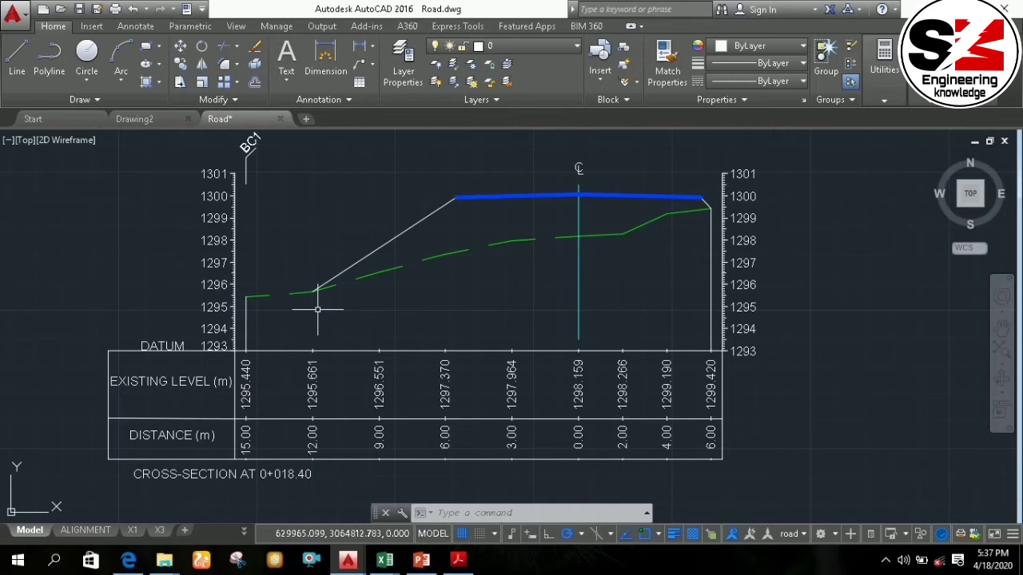
text(mat)
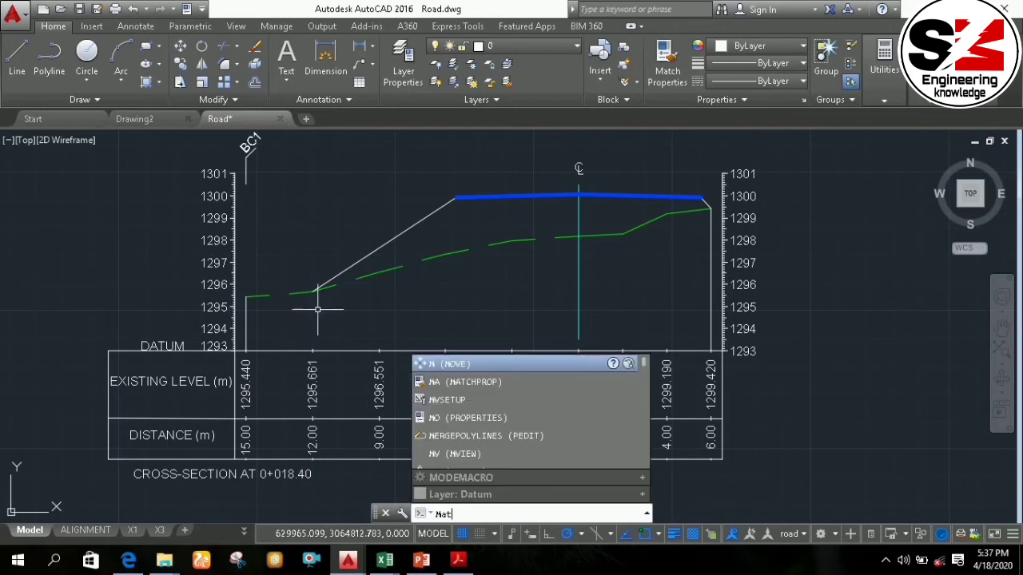
text(ch)
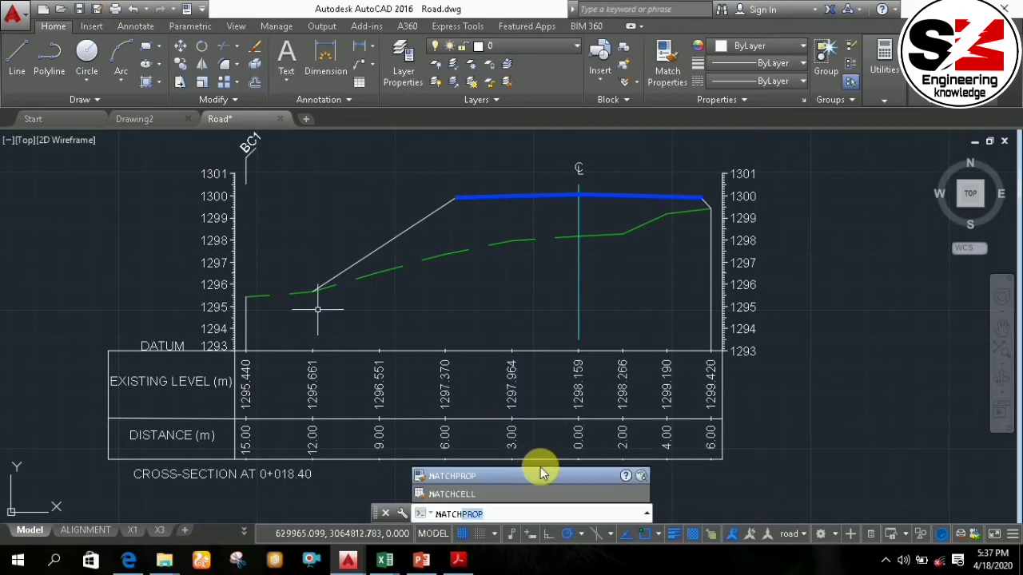
click(472, 477)
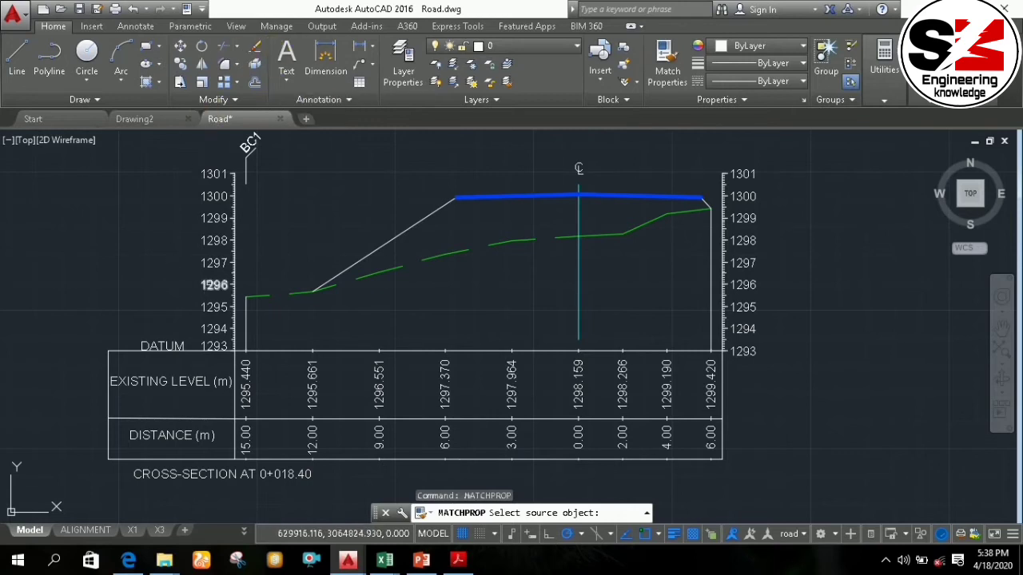
click(214, 285)
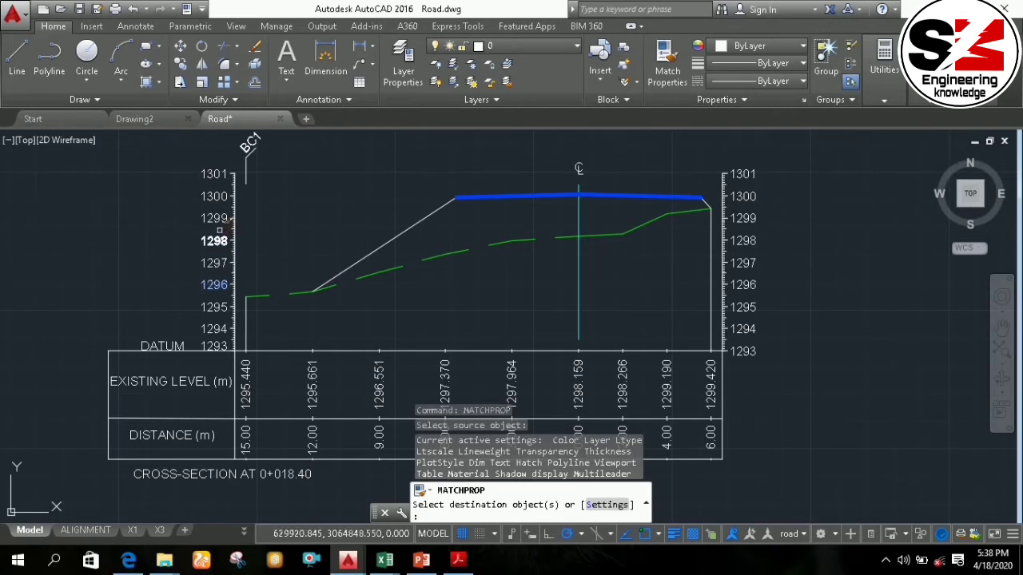
click(215, 174)
click(214, 195)
click(214, 218)
scroll(236, 267, down, 4)
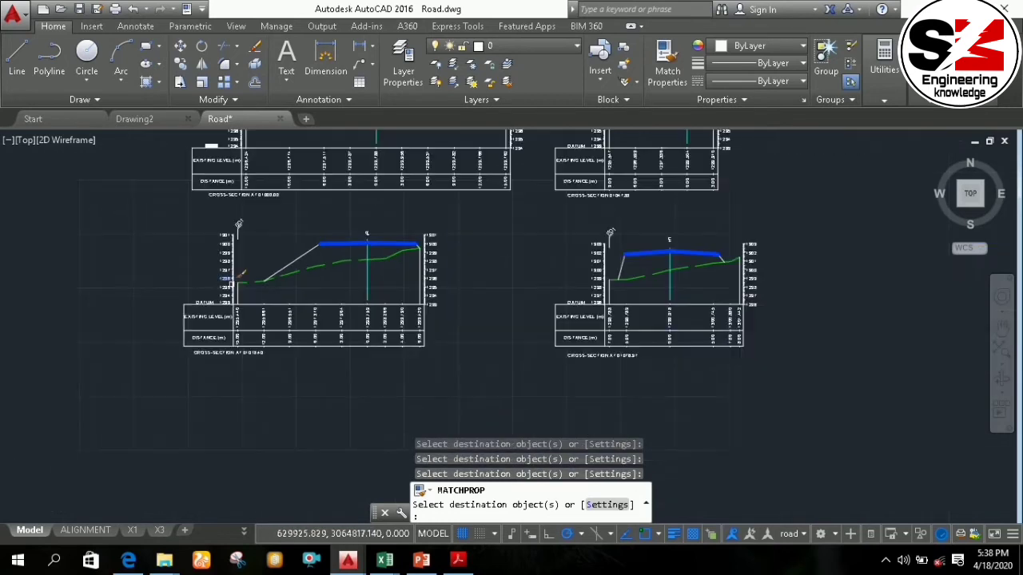
scroll(414, 294, down, 6)
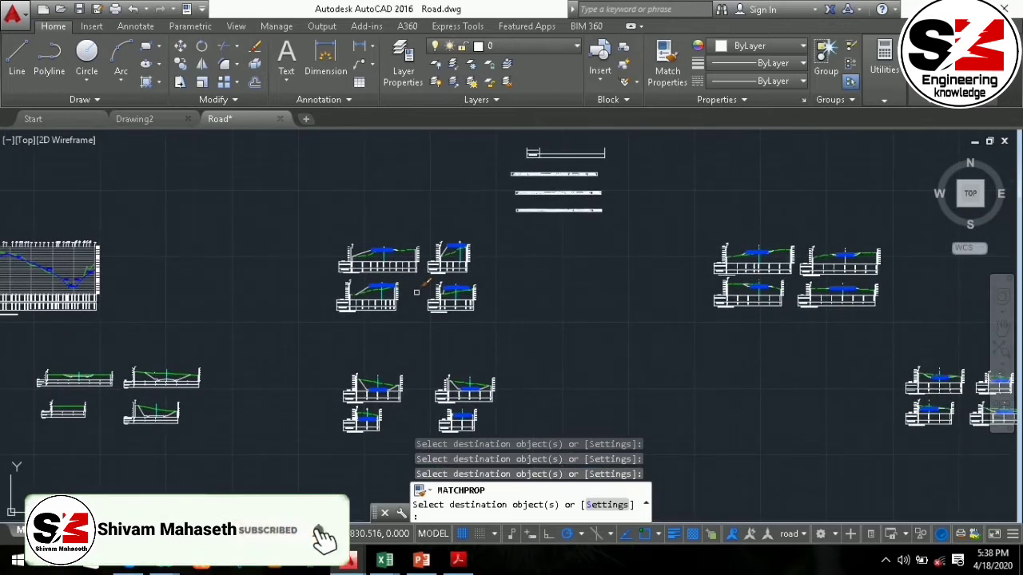
key(Escape)
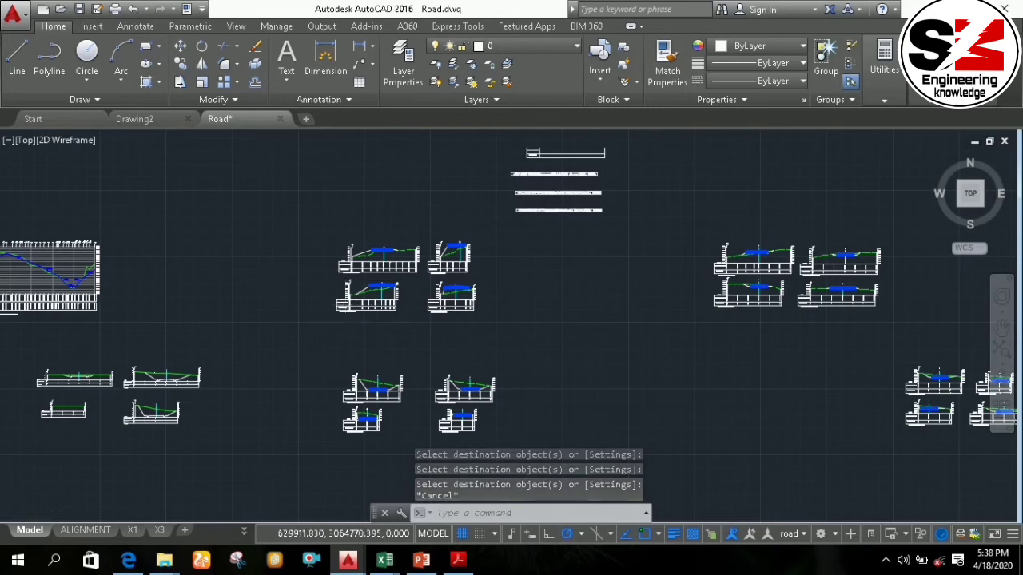
Examine the grouped cross-sections and the longitudinal profile with its level and chainage tables and point labels in model space
scroll(345, 304, up, 5)
scroll(317, 257, down, 4)
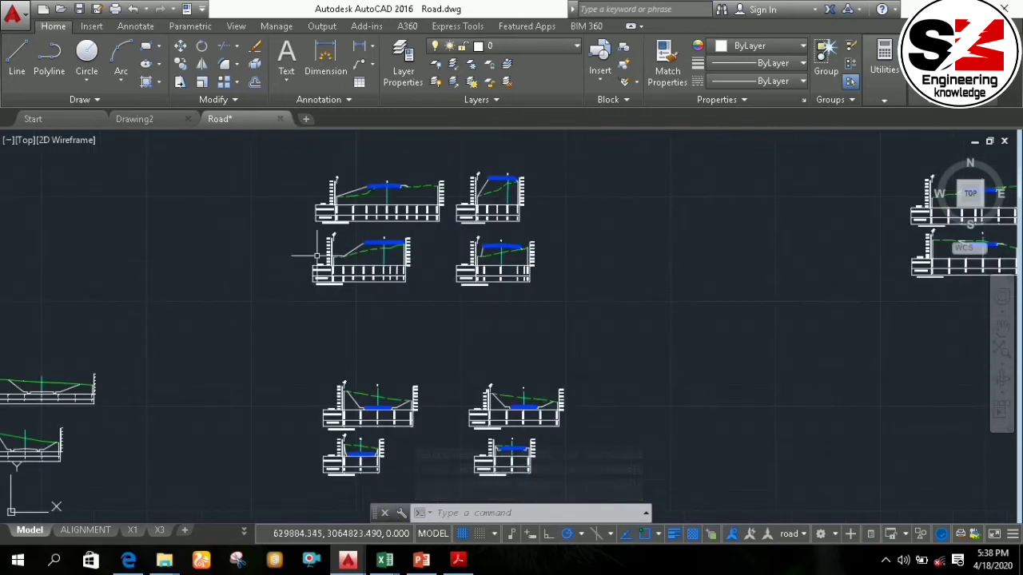
scroll(426, 234, down, 2)
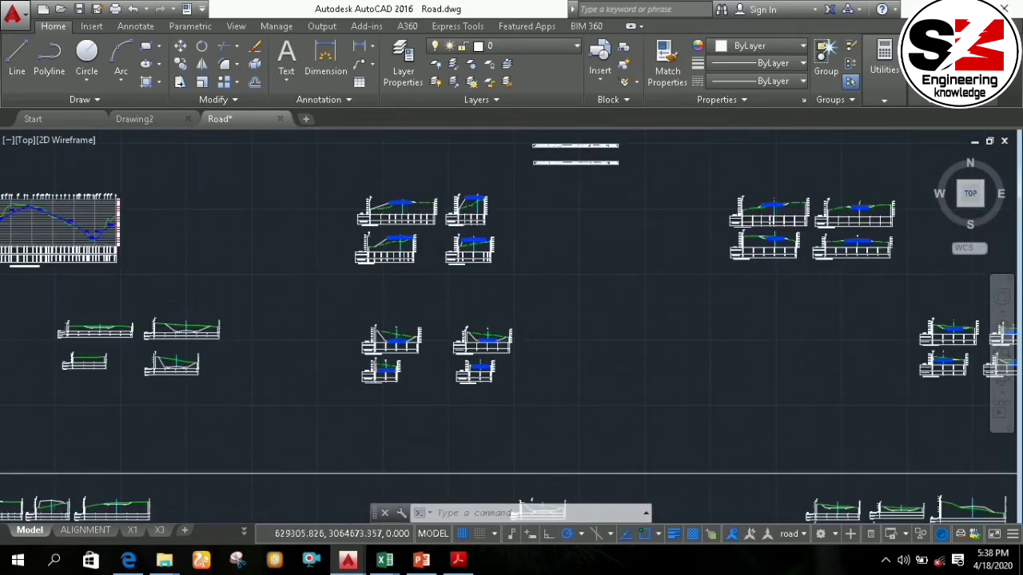
scroll(205, 285, down, 3)
scroll(343, 309, up, 3)
scroll(316, 308, up, 5)
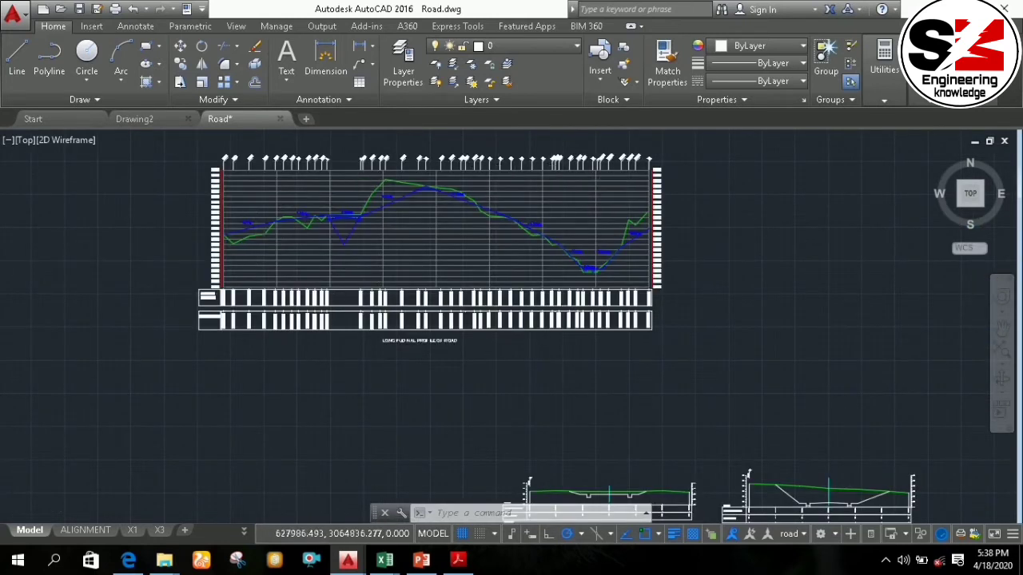
scroll(253, 293, up, 6)
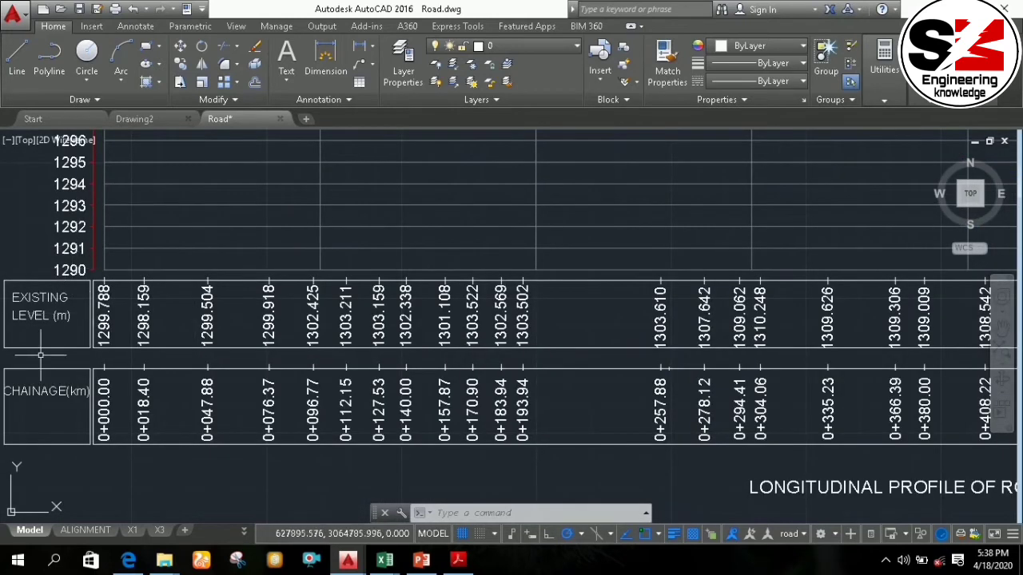
scroll(50, 318, down, 10)
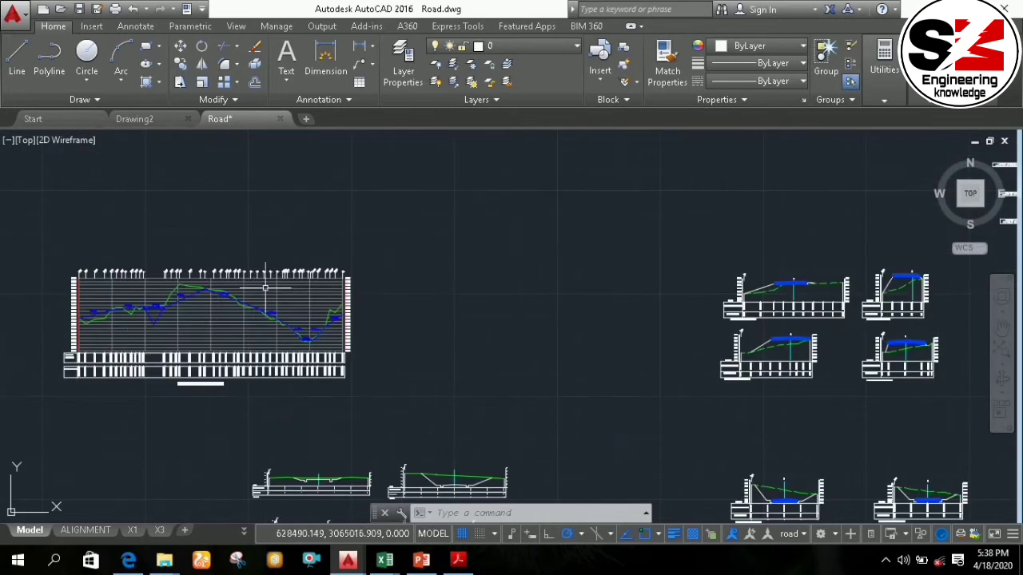
scroll(320, 311, up, 5)
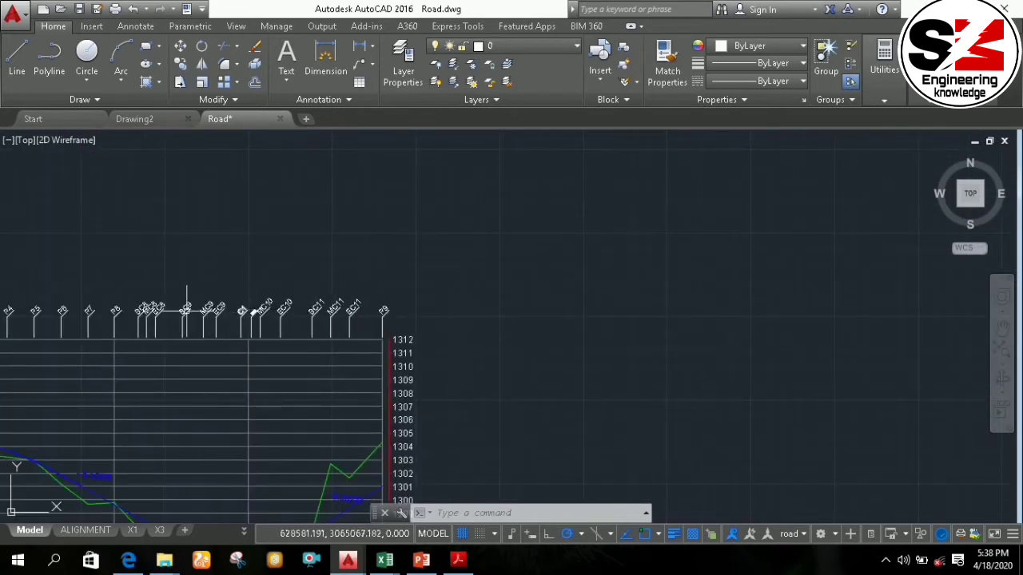
scroll(400, 375, down, 4)
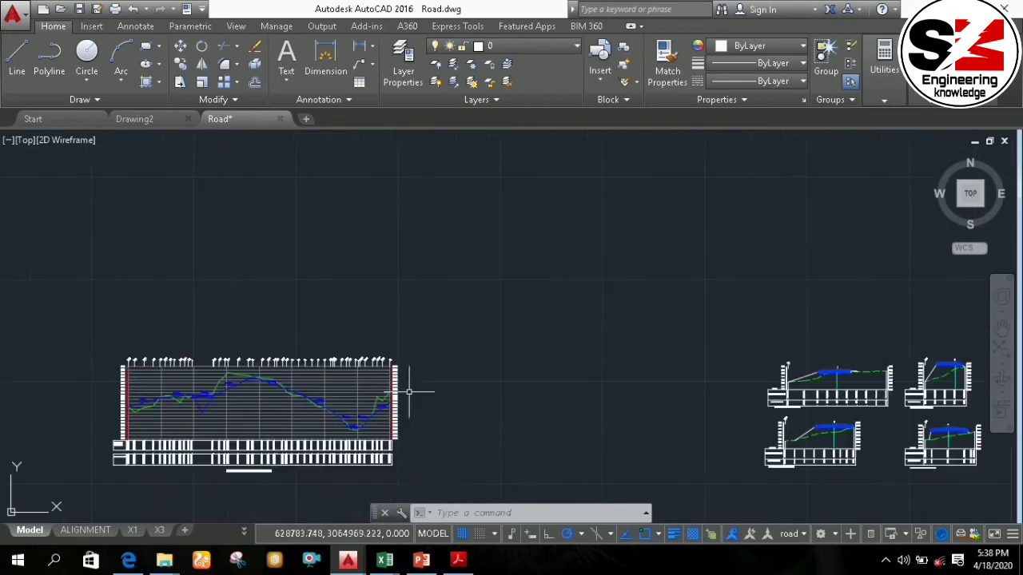
middle_drag(417, 422, 383, 294)
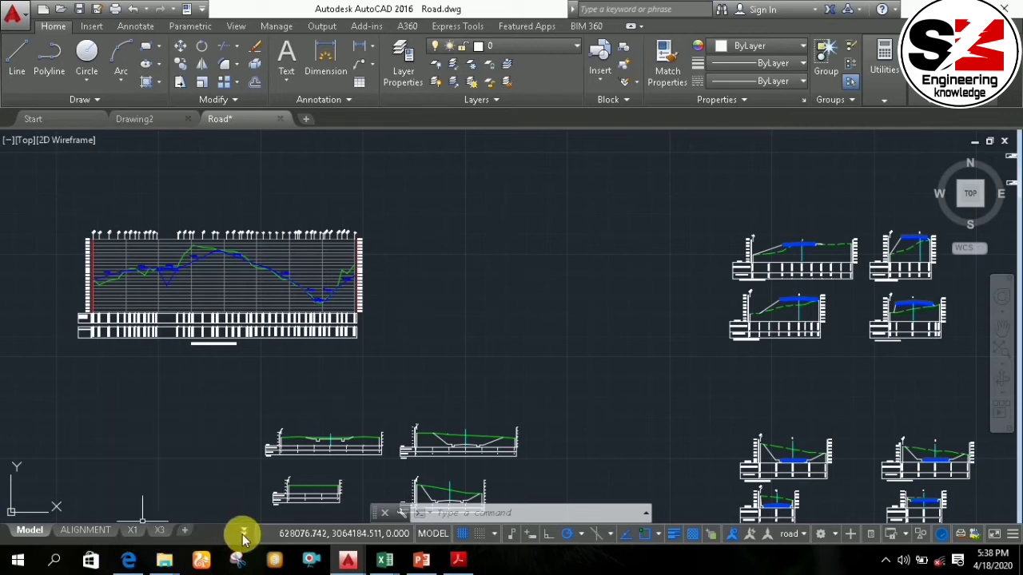
Open layout X1 and examine the title box of the cross-section sheet, including its group, title and scale fields
click(135, 530)
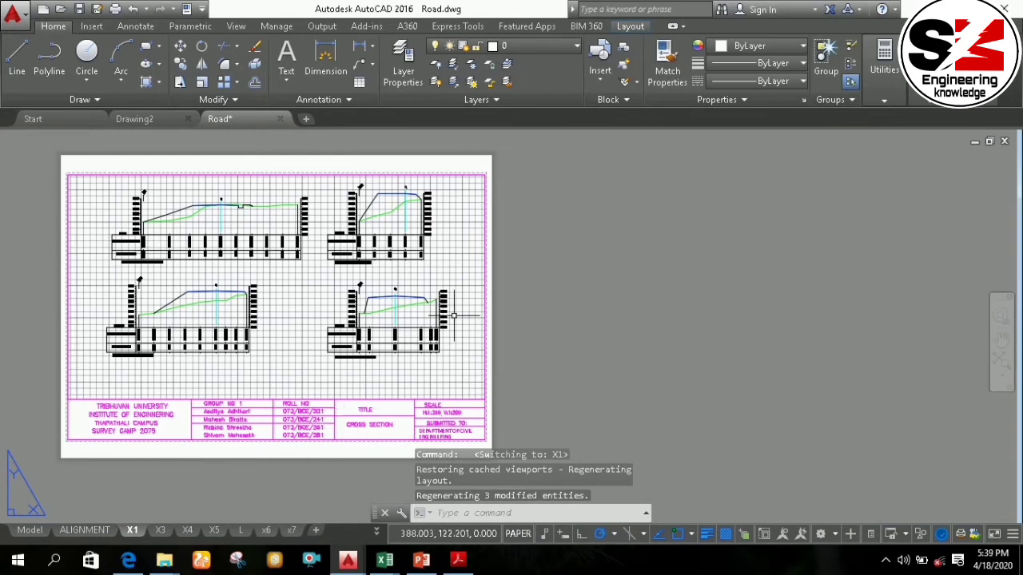
middle_drag(527, 336, 761, 331)
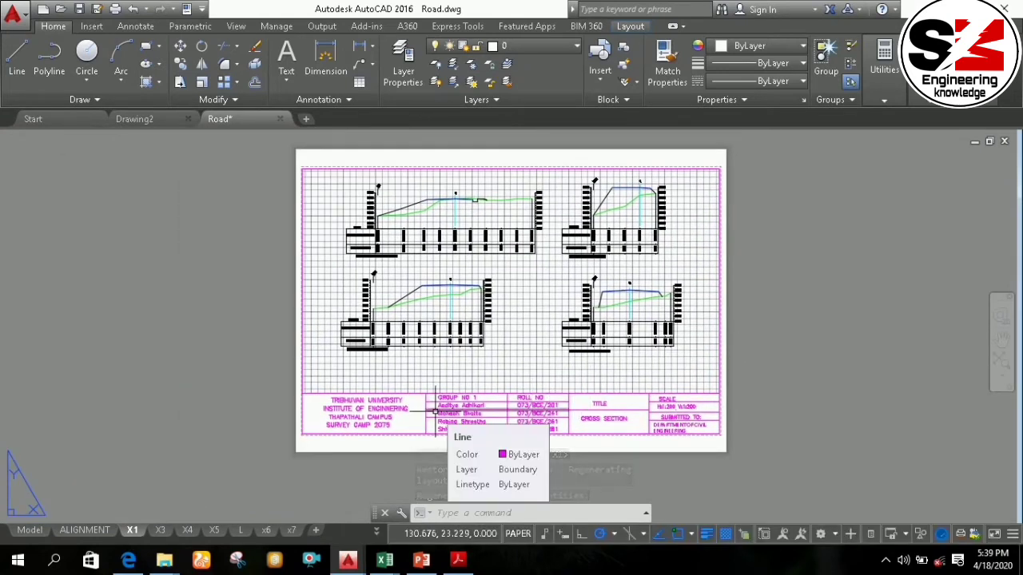
scroll(408, 415, up, 4)
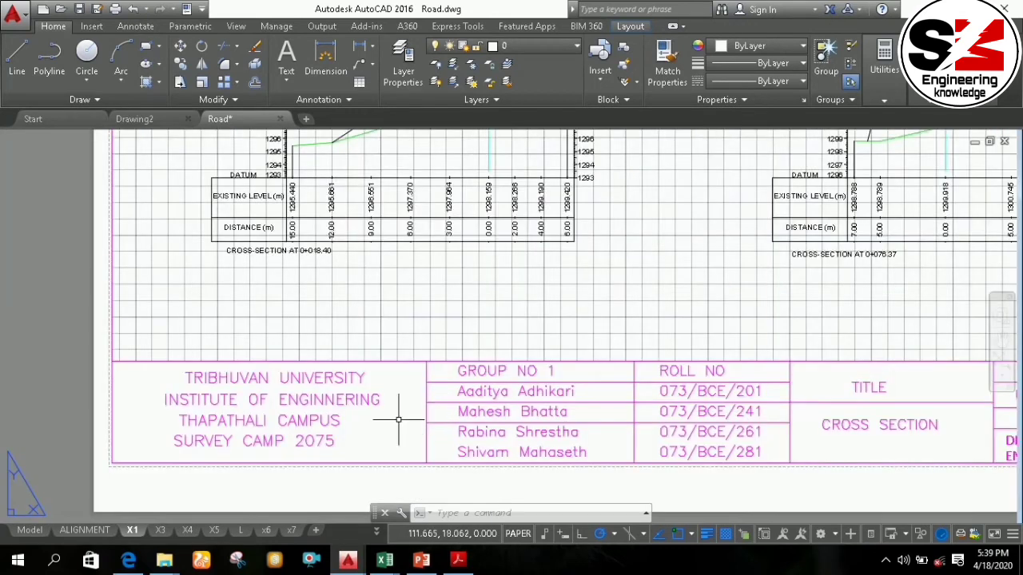
scroll(395, 414, down, 2)
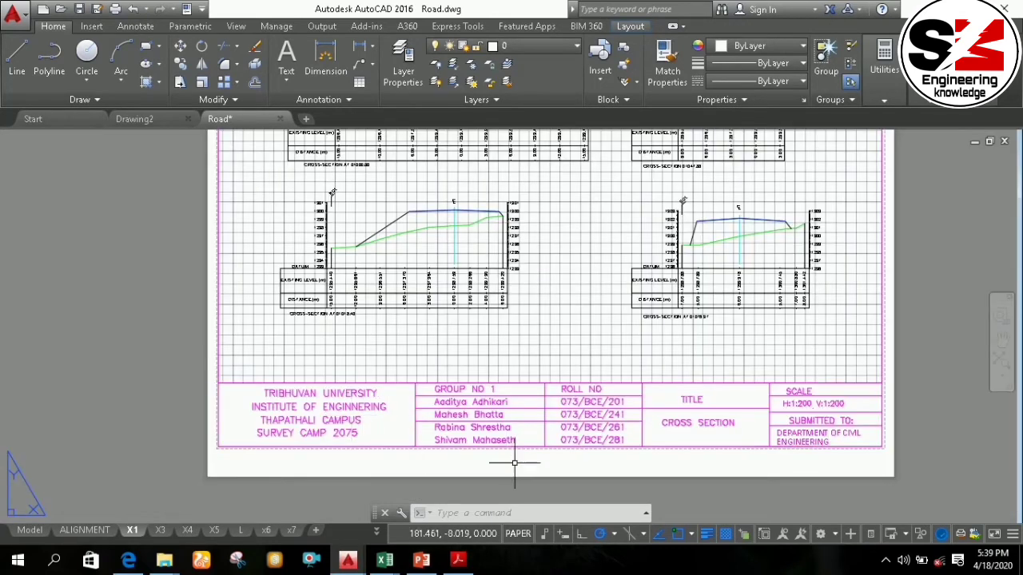
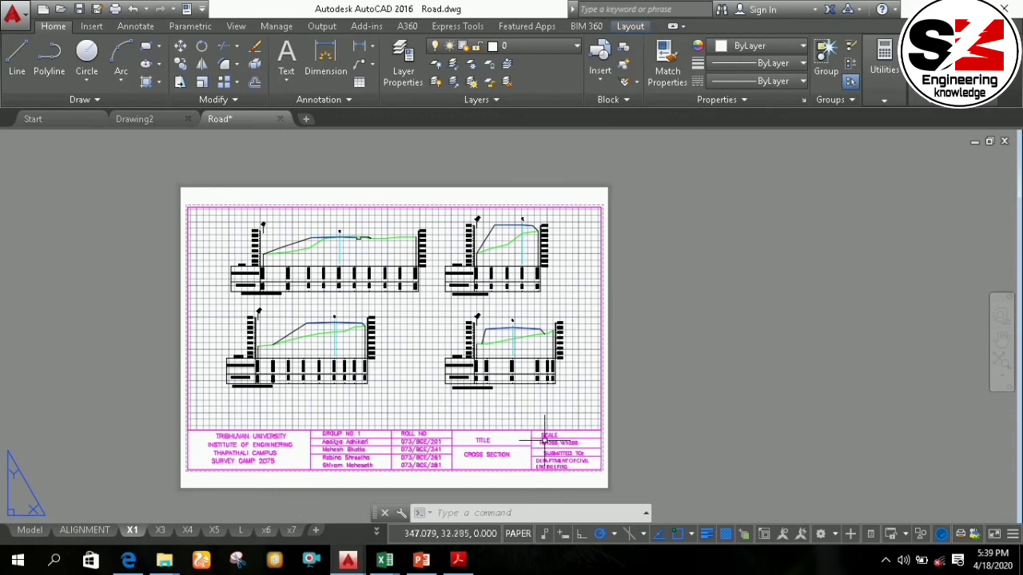
scroll(546, 443, up, 3)
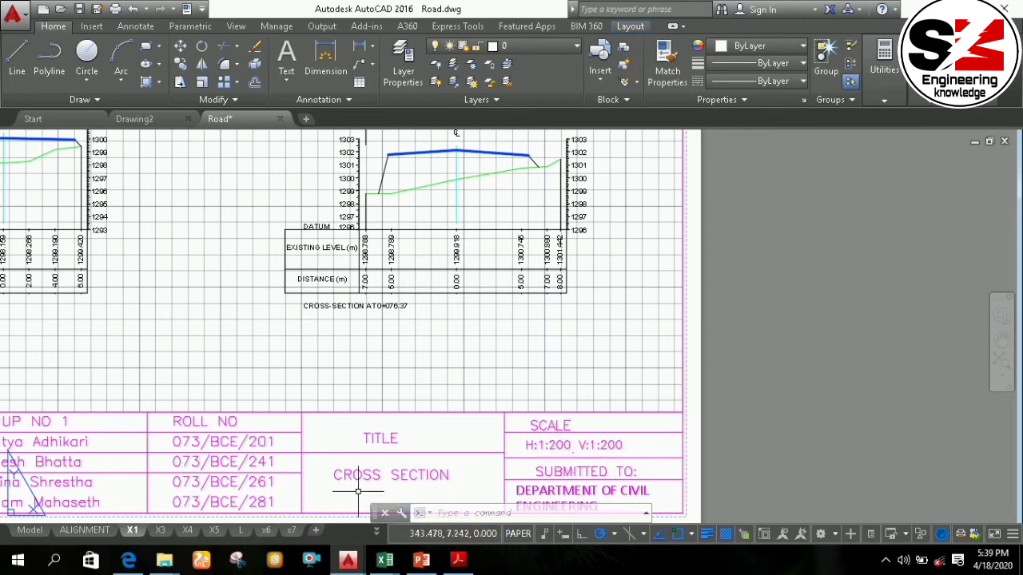
Look at the Drawing2 drawing and return to the full X1 sheet in Road.dwg
click(129, 120)
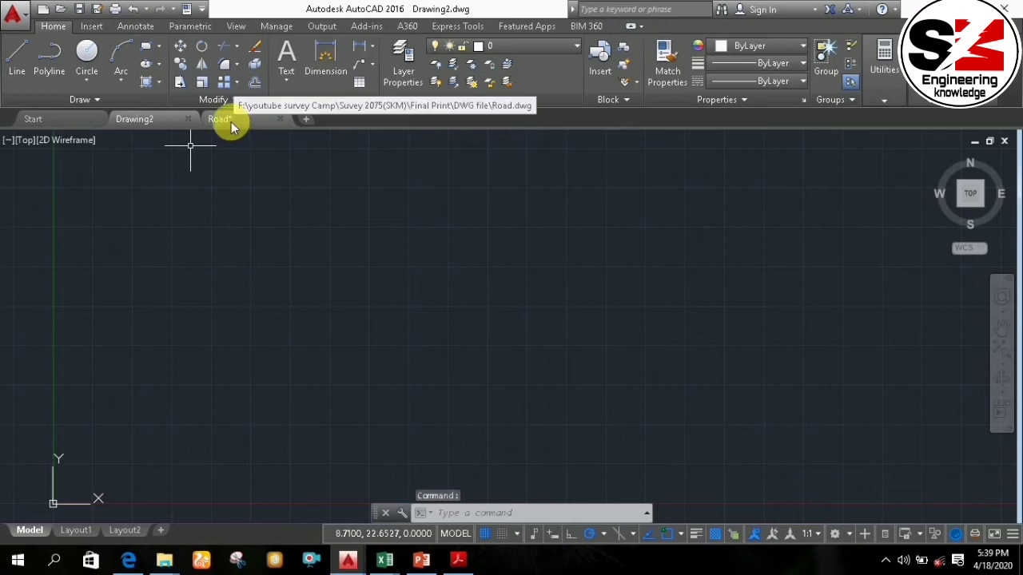
click(231, 124)
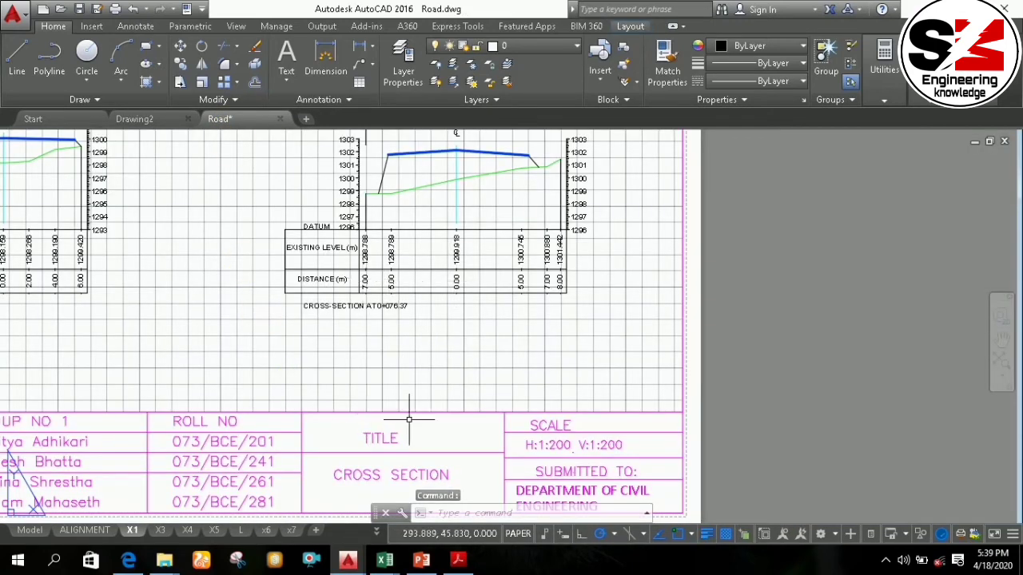
scroll(352, 324, down, 3)
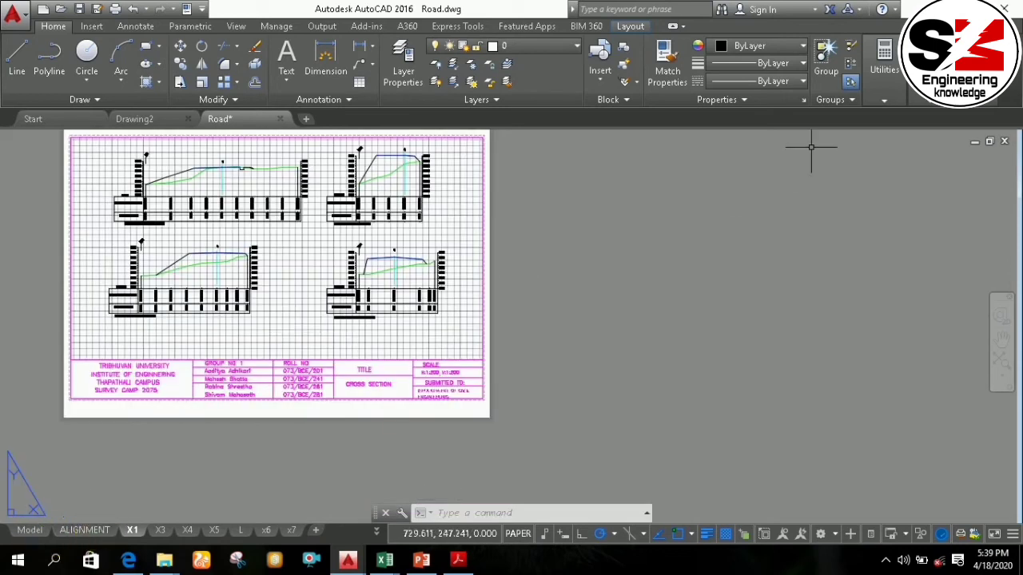
Launch SW_DTM from the desktop, and return to AutoCAD with Road.dwg in model space
key(alt+Tab)
key(super+d)
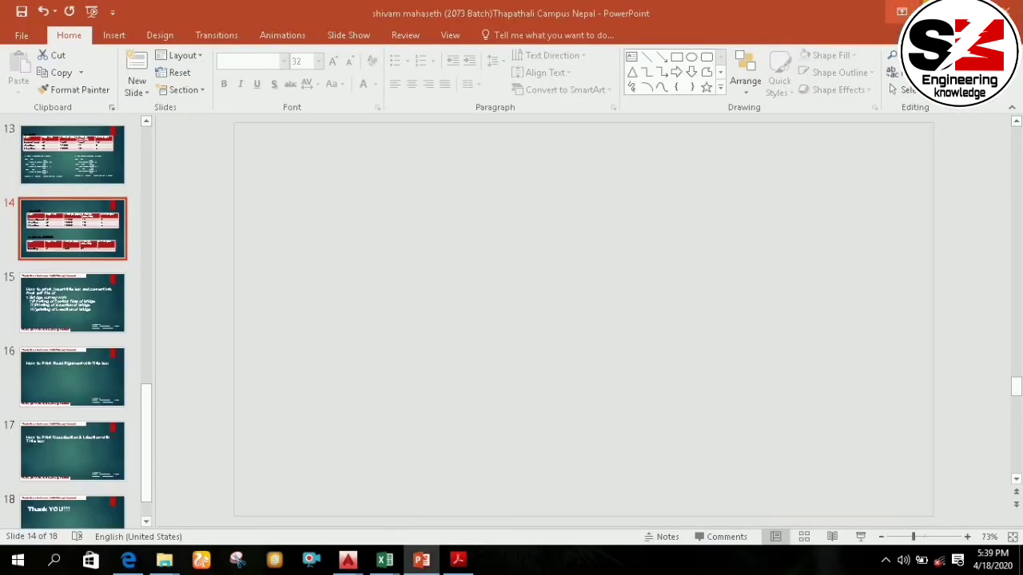
double_click(84, 183)
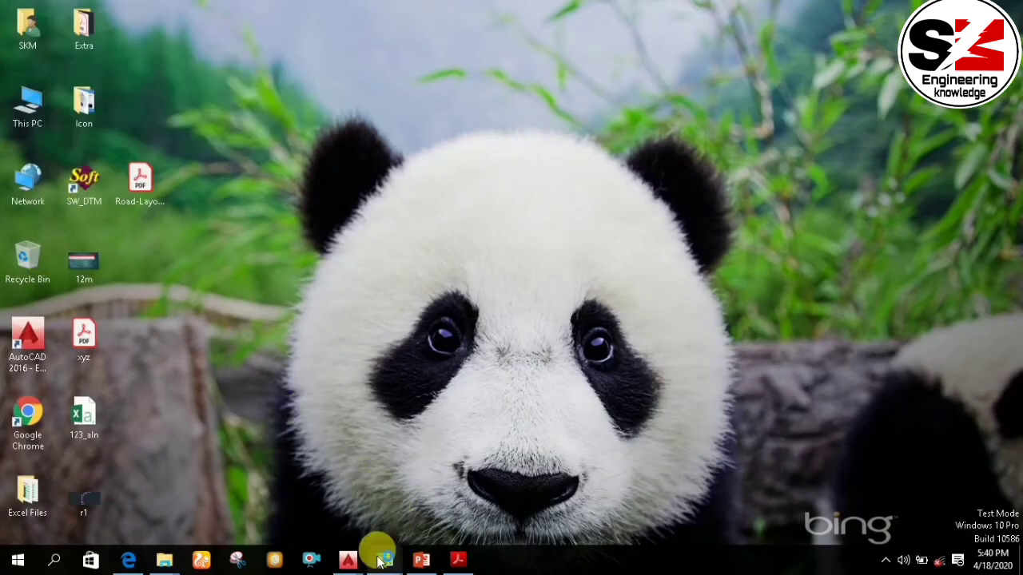
click(345, 558)
click(403, 512)
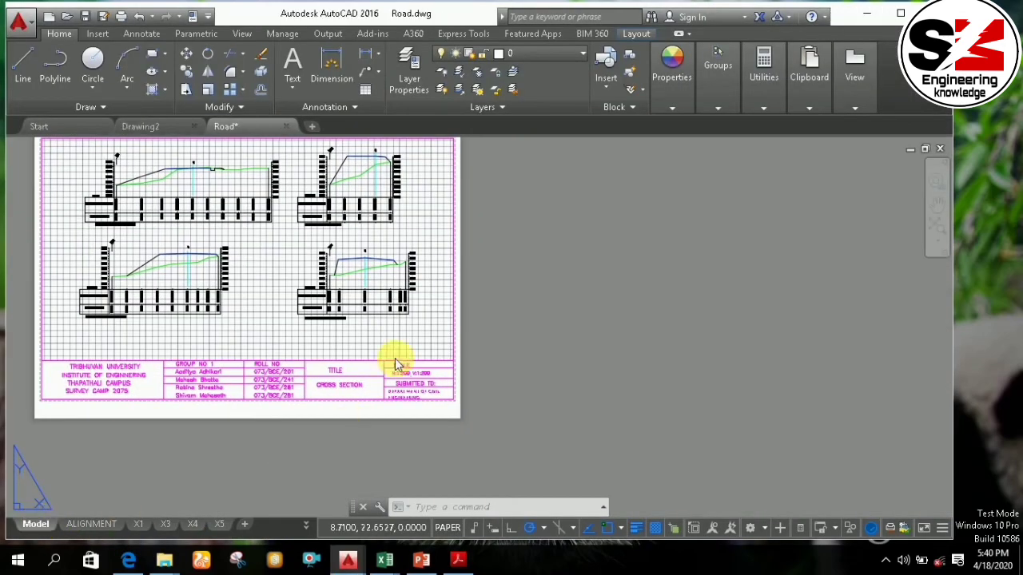
click(35, 524)
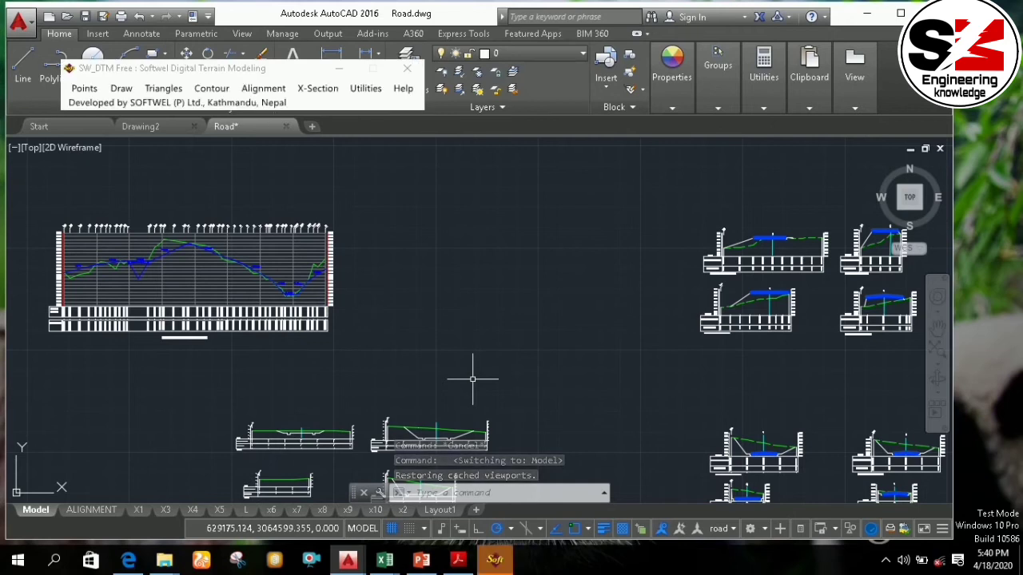
Check the horizontal and vertical scales in SW_DTM's Draw X-Section settings, and cancel without drawing any sections
click(316, 91)
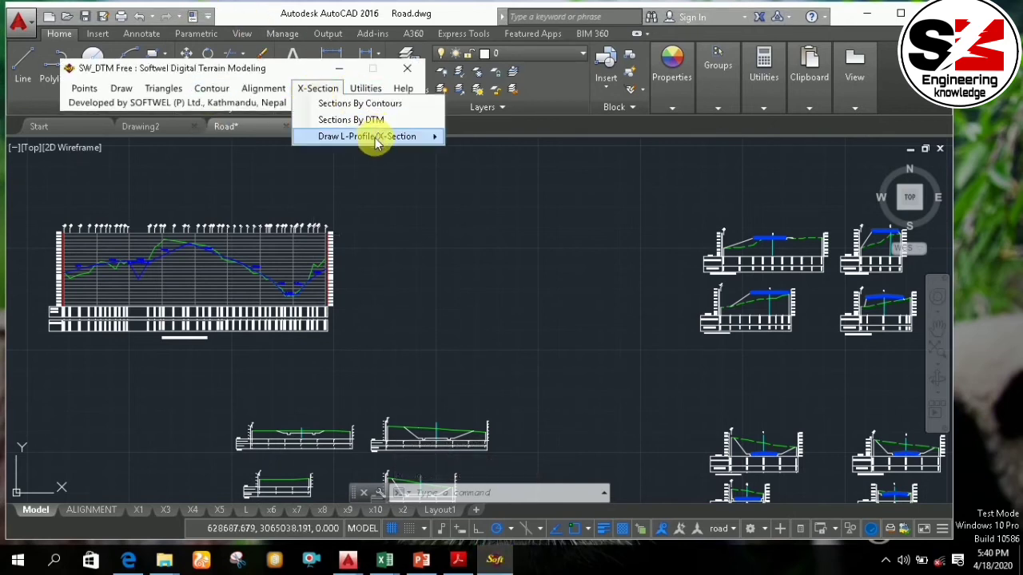
mouse_move(399, 143)
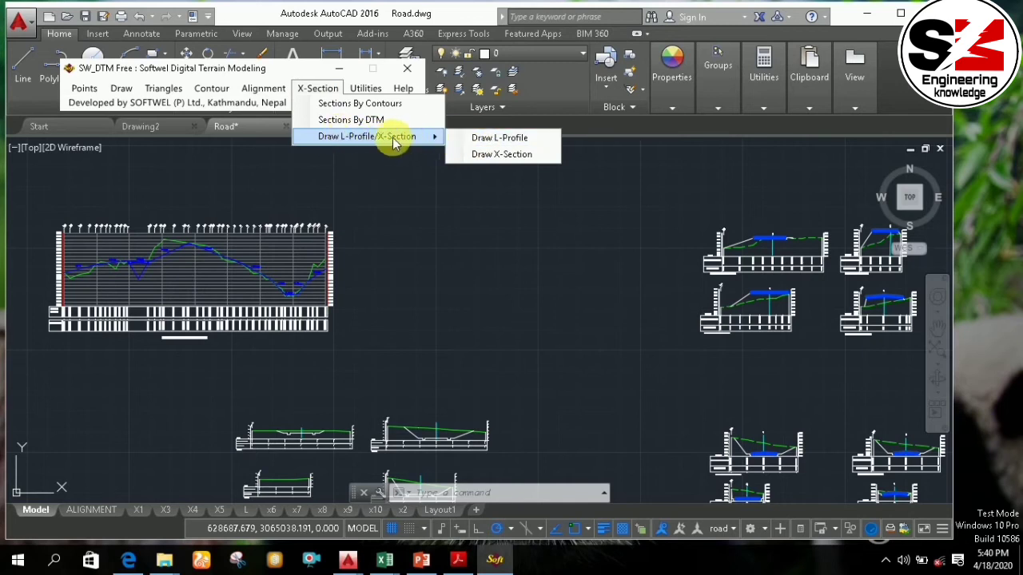
click(493, 160)
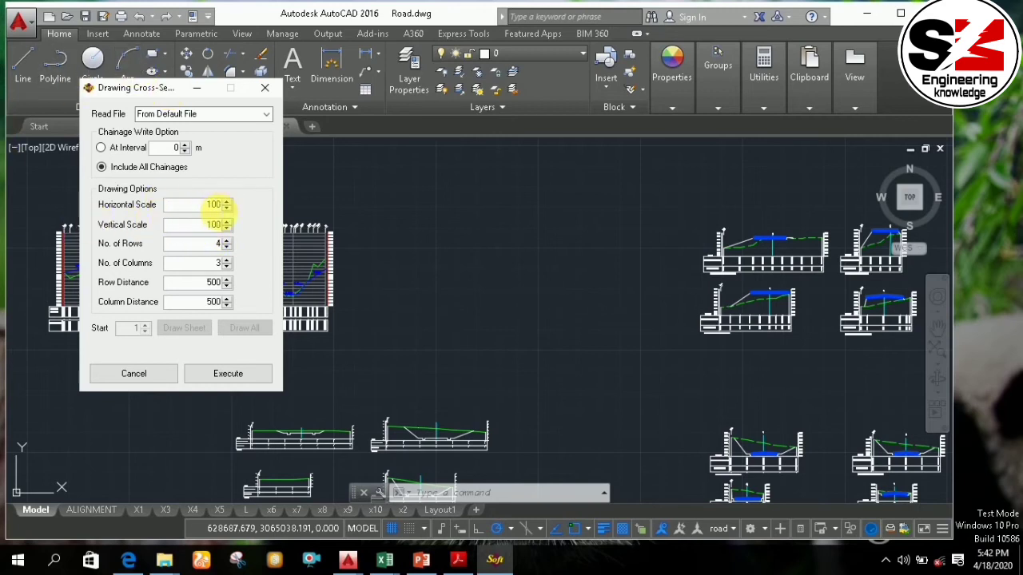
click(210, 204)
click(126, 373)
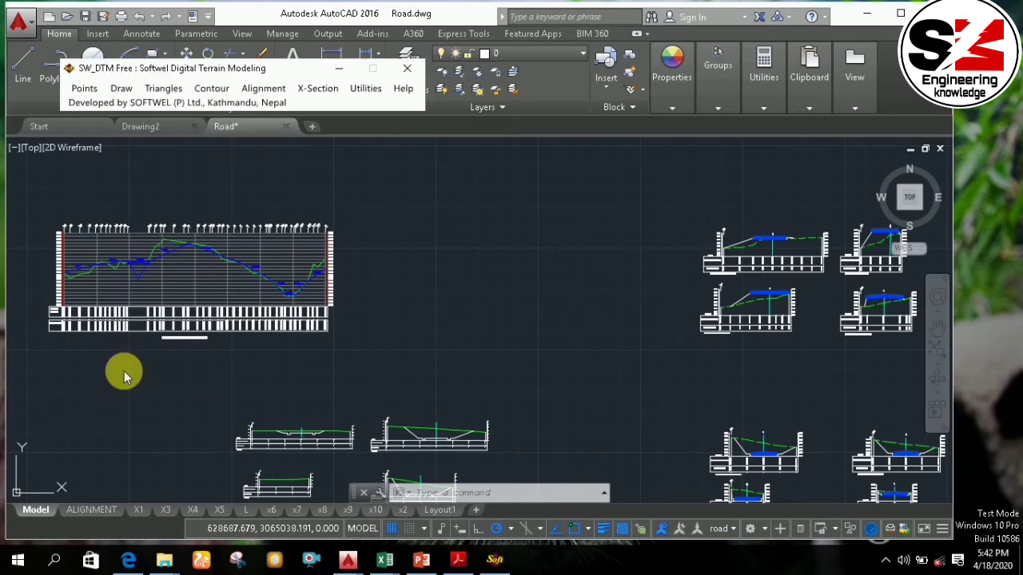
Open layout x6 to view its sheet of four cross-sections and the scale field of its title box
mouse_move(270, 518)
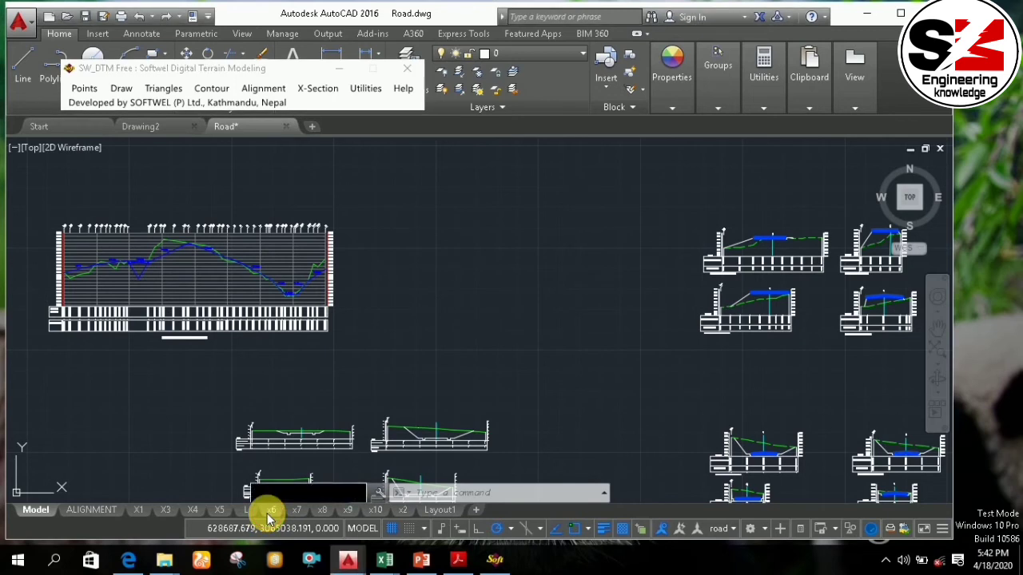
click(273, 511)
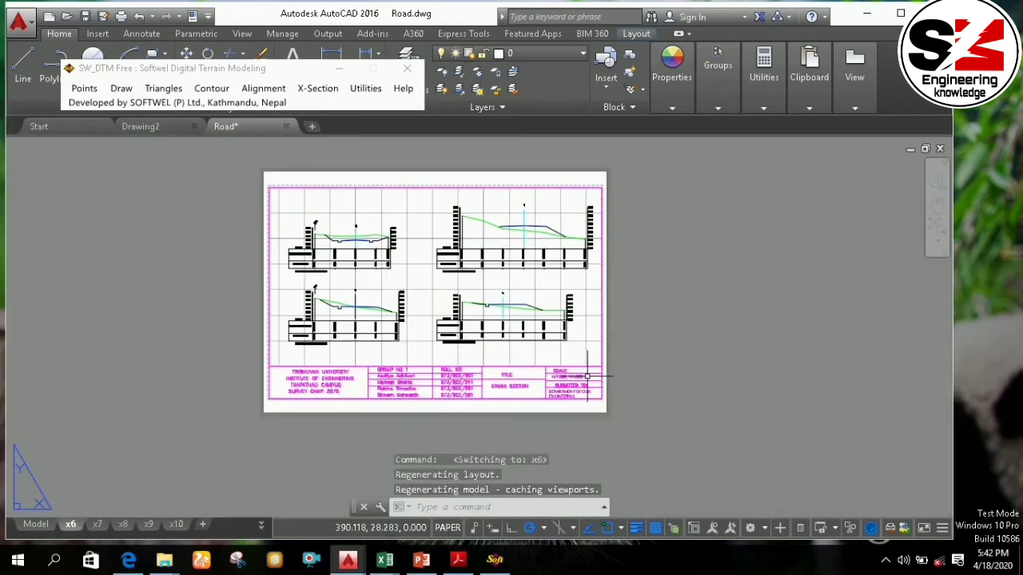
Compare the x6 title box's scale field with the horizontal and vertical scales in SW_DTM's Draw X-Section settings, and cancel without drawing
scroll(587, 375, up, 5)
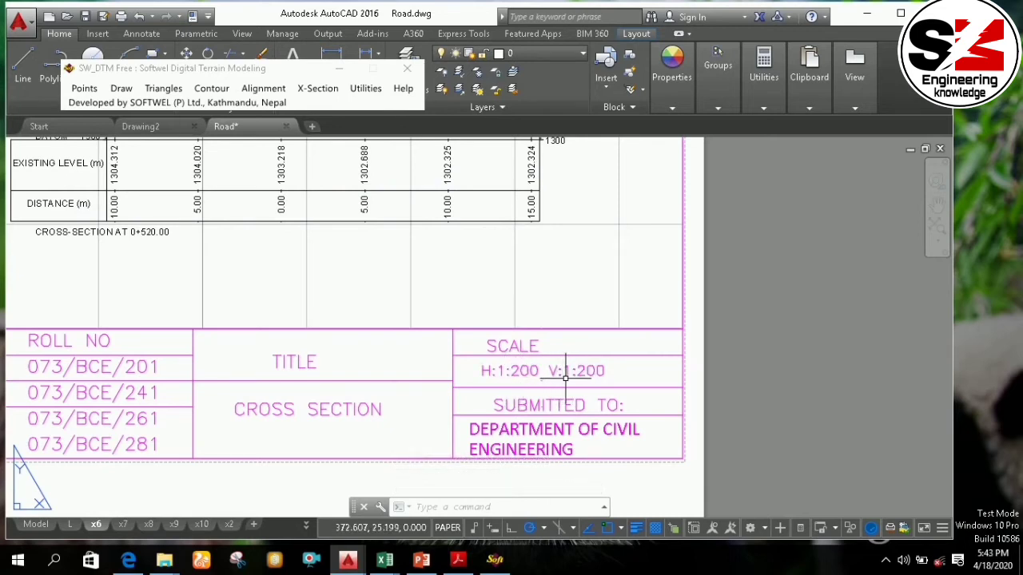
click(318, 89)
mouse_move(366, 140)
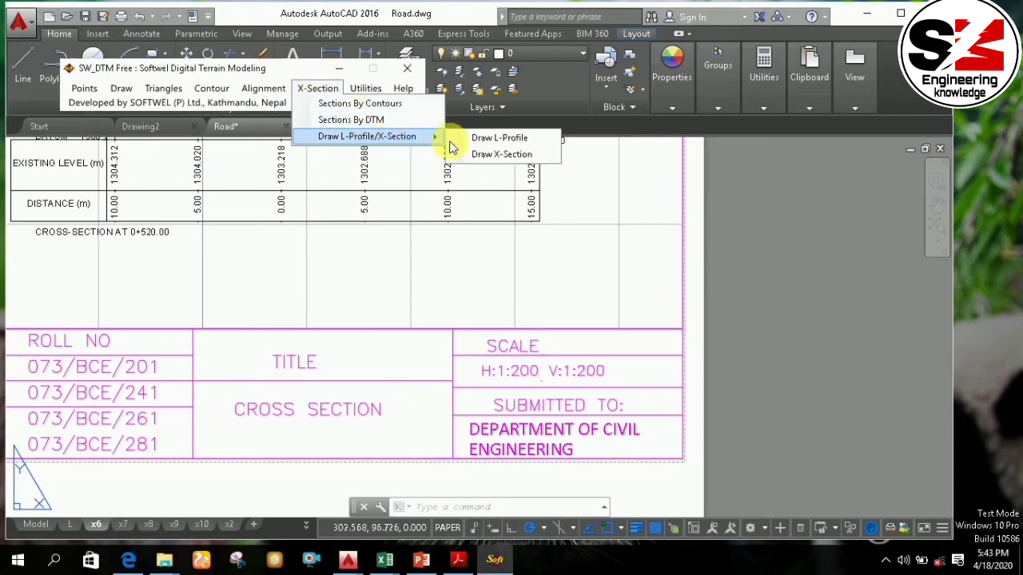
click(477, 154)
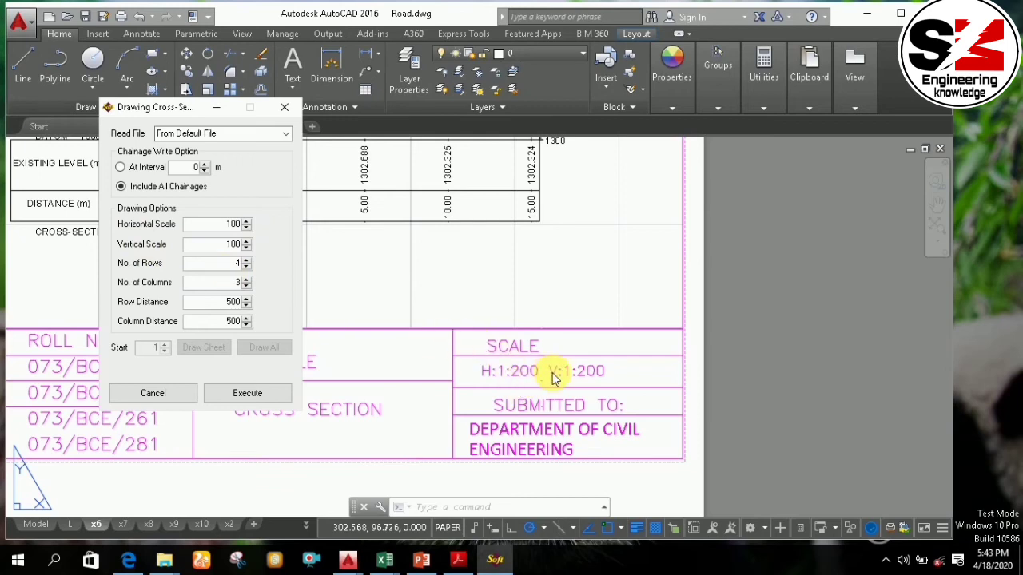
click(179, 394)
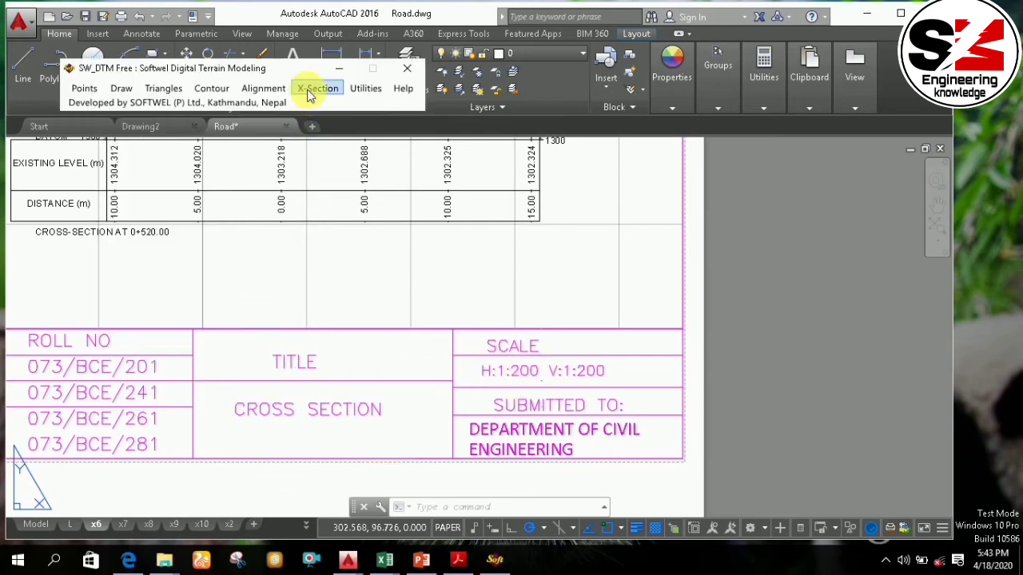
Check the horizontal and vertical scales in SW_DTM's Draw L-Profile settings, cancel without drawing, and close SW_DTM
click(313, 89)
mouse_move(370, 136)
click(491, 146)
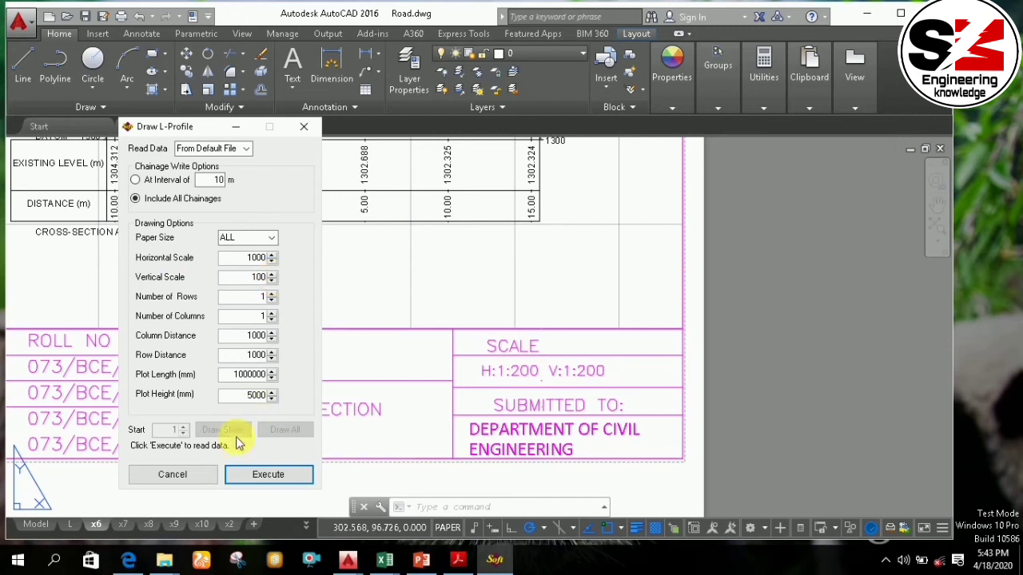
click(177, 473)
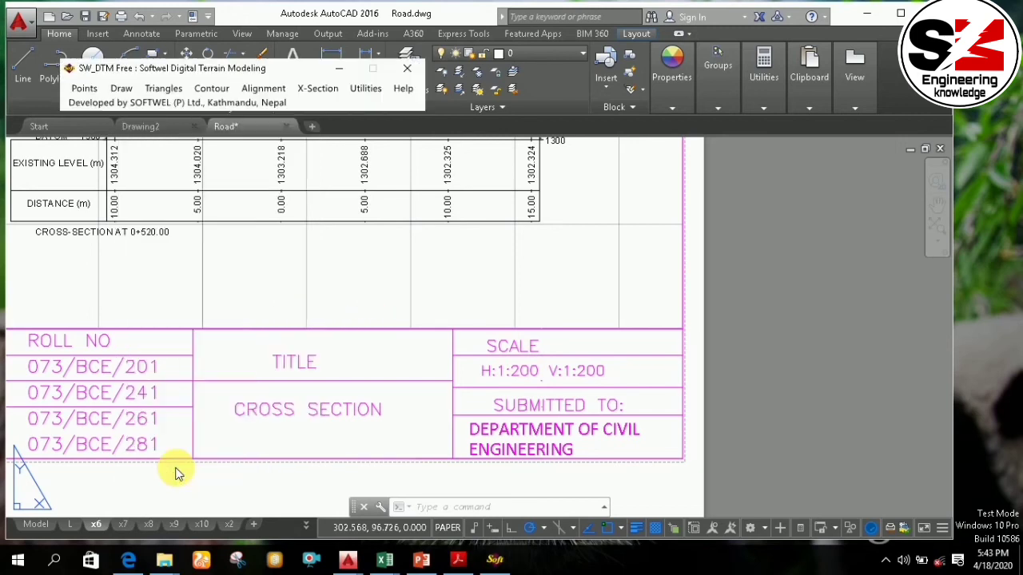
click(406, 69)
Inspect the title-box scale field on sheet x6, and open layout L to compare the scale field of its title box
scroll(508, 410, down, 5)
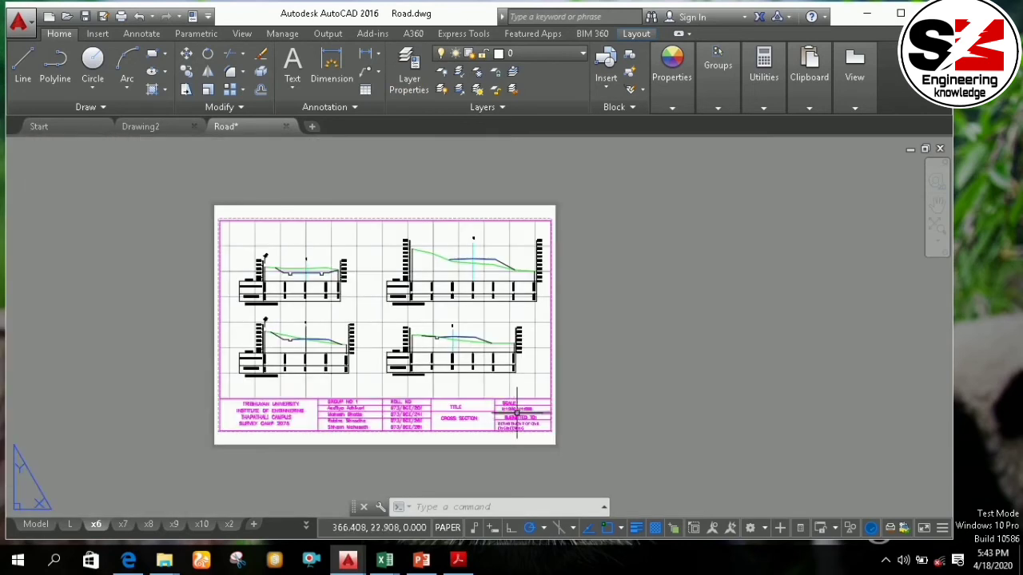
scroll(500, 417, up, 5)
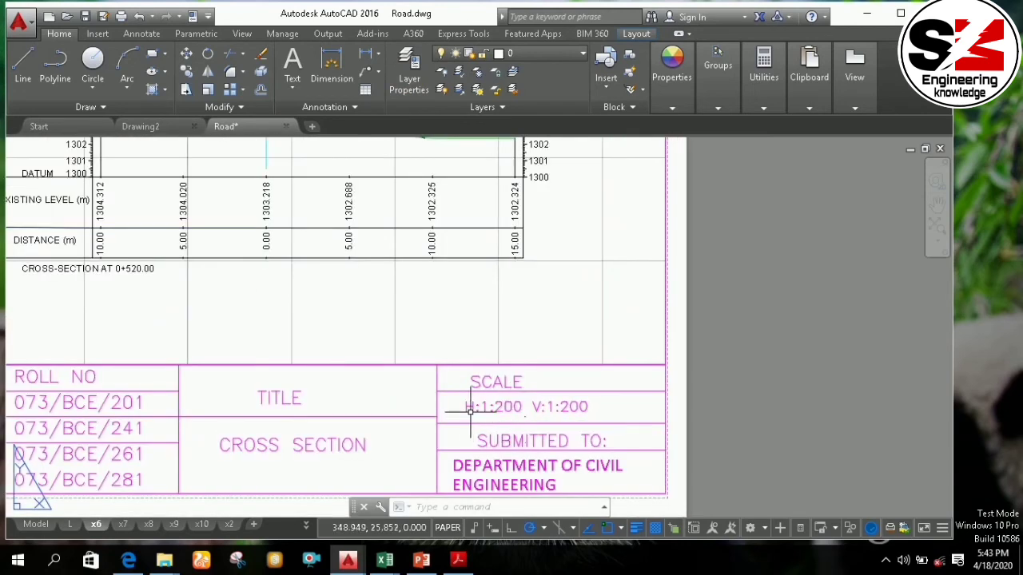
scroll(523, 420, down, 5)
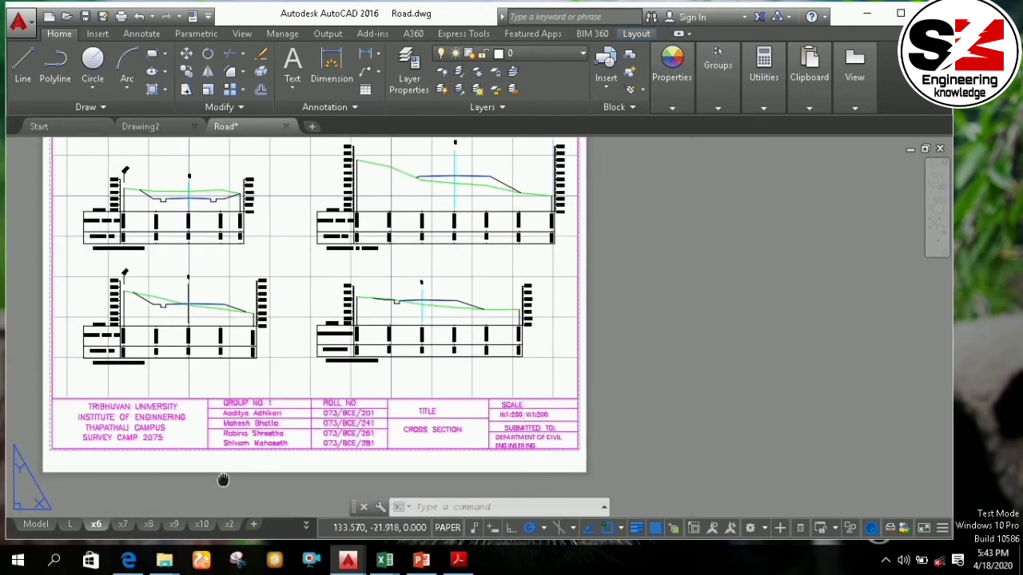
middle_drag(223, 479, 333, 494)
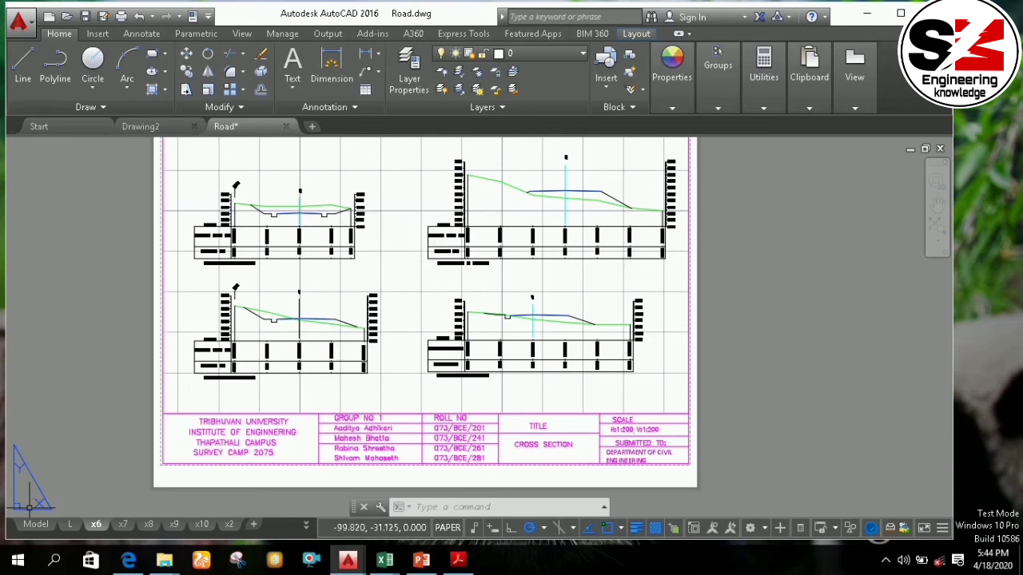
click(69, 525)
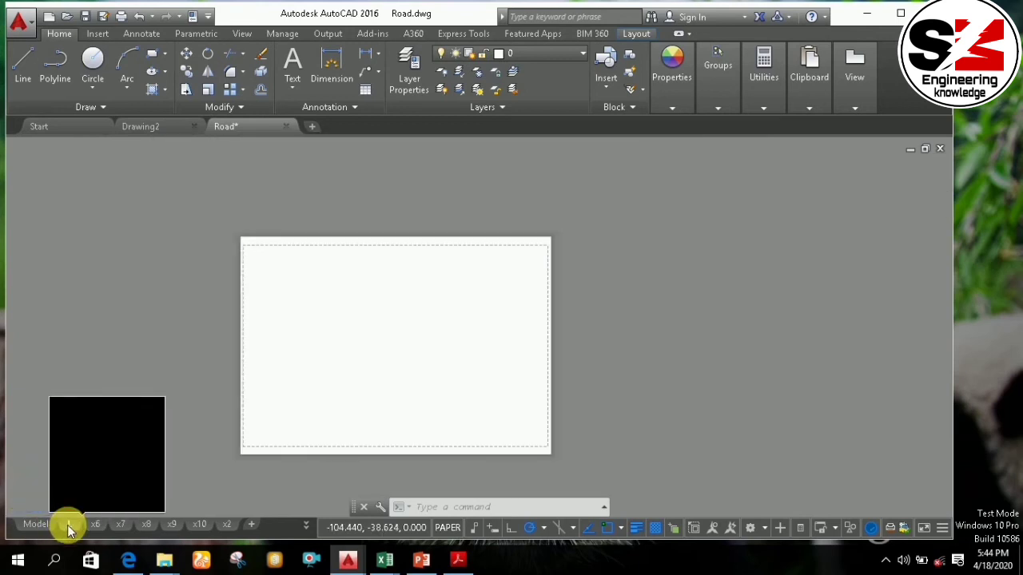
scroll(364, 438, up, 2)
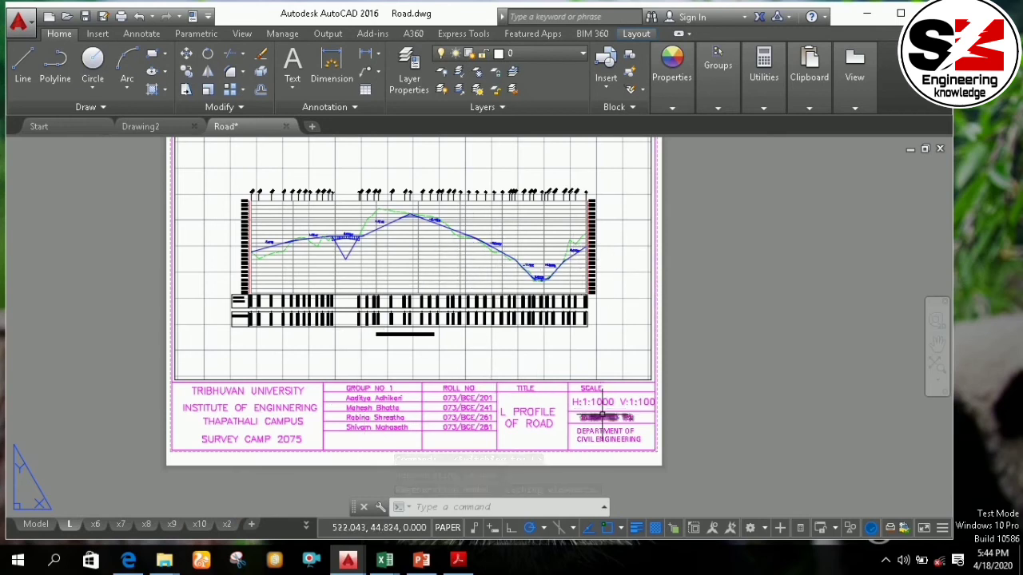
scroll(612, 401, up, 2)
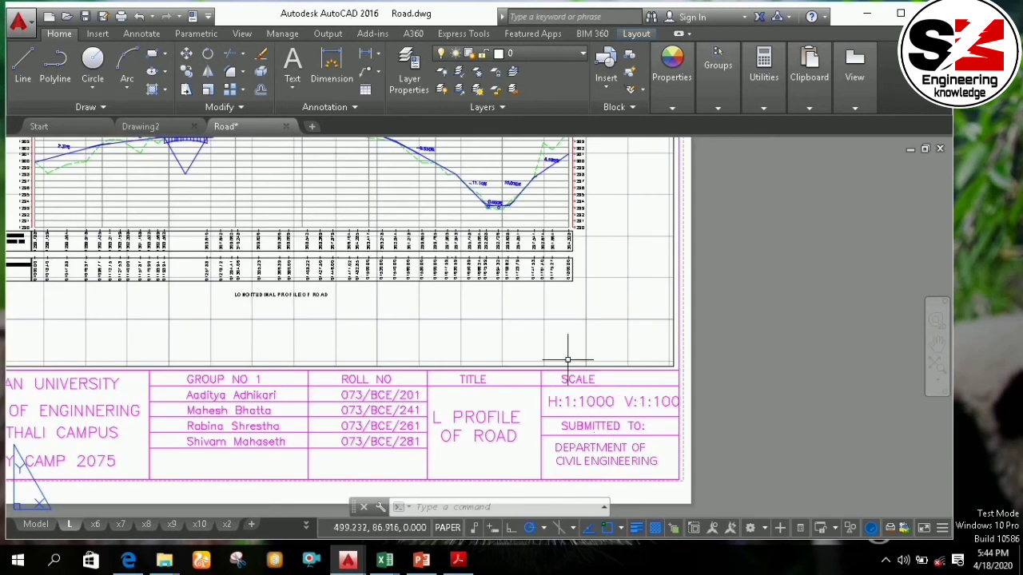
scroll(391, 263, down, 5)
scroll(451, 319, up, 5)
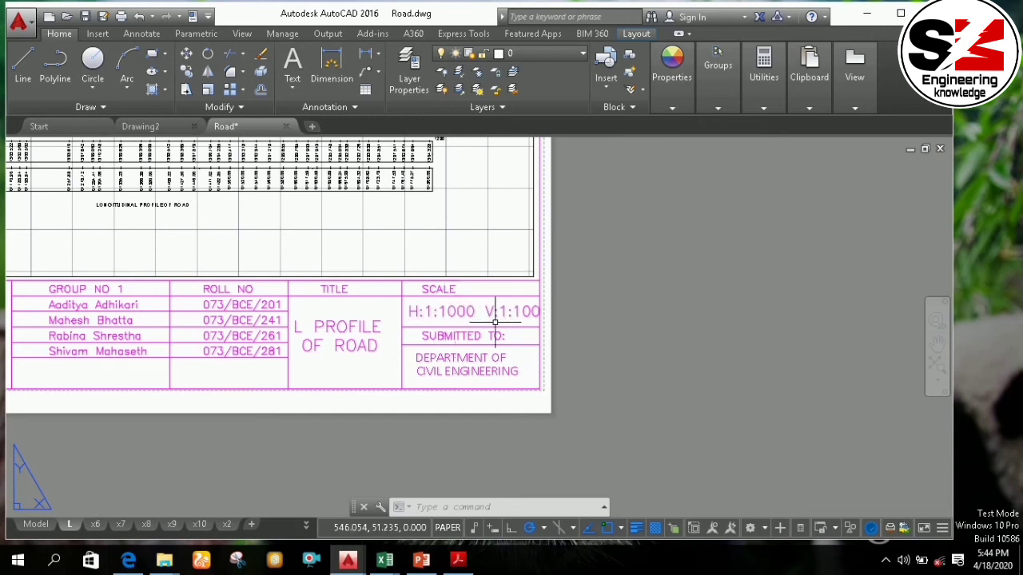
scroll(272, 269, down, 4)
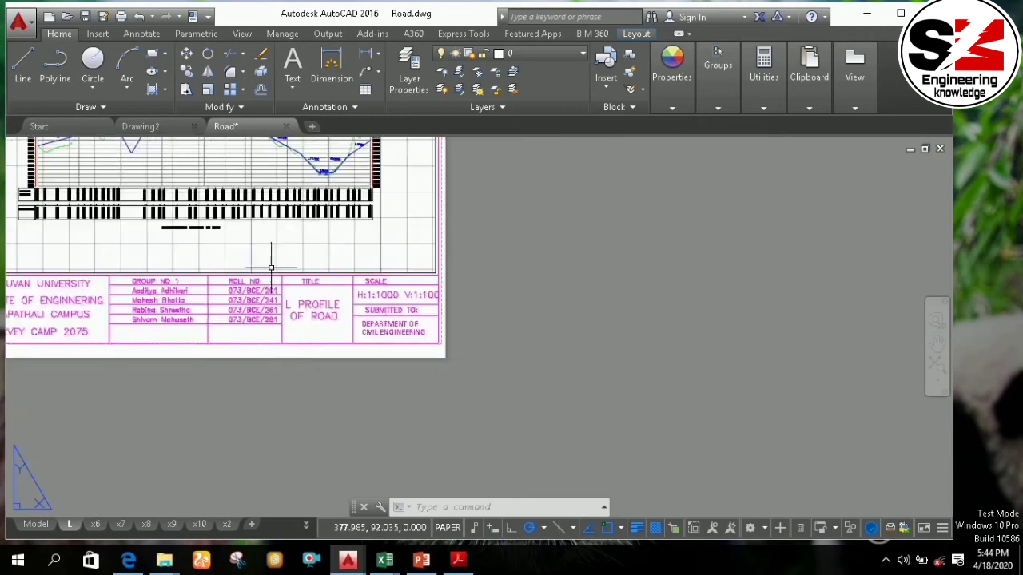
Examine the road's longitudinal profile on layout L with the title and scale text of its title box, leaving nothing selected
middle_drag(276, 256, 308, 299)
scroll(308, 299, up, 2)
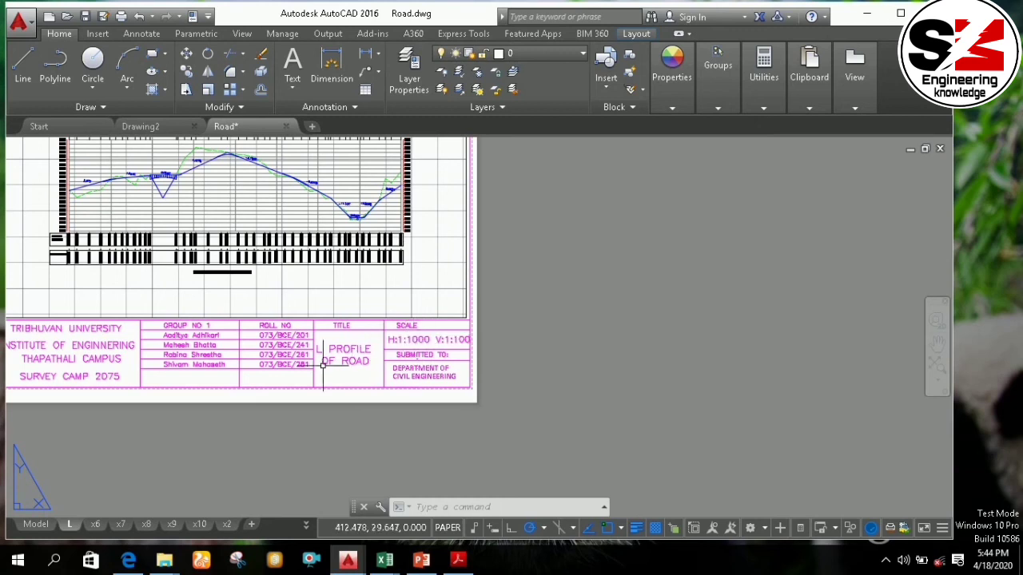
scroll(240, 420, down, 2)
middle_drag(231, 424, 344, 451)
scroll(435, 393, up, 2)
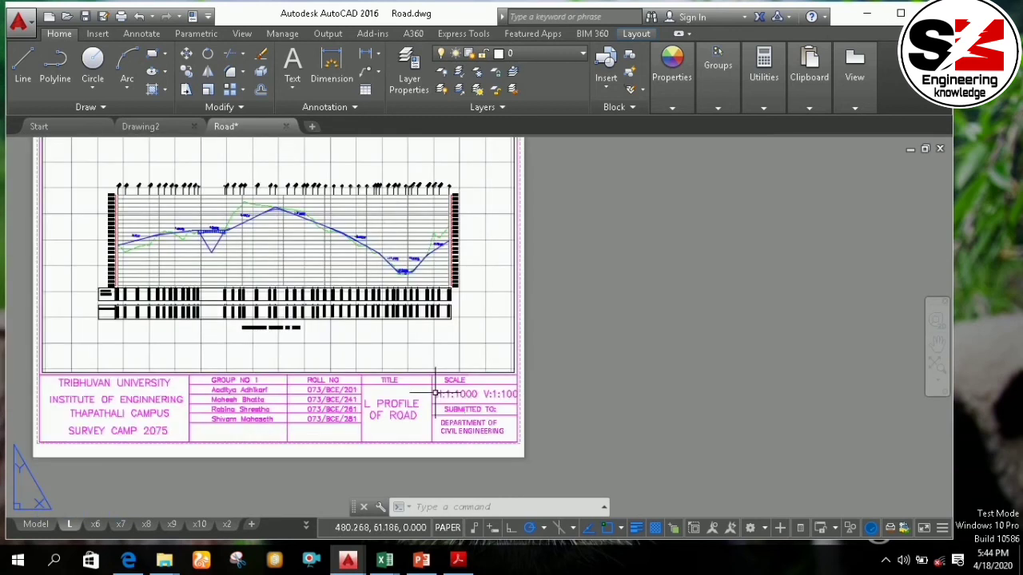
click(477, 395)
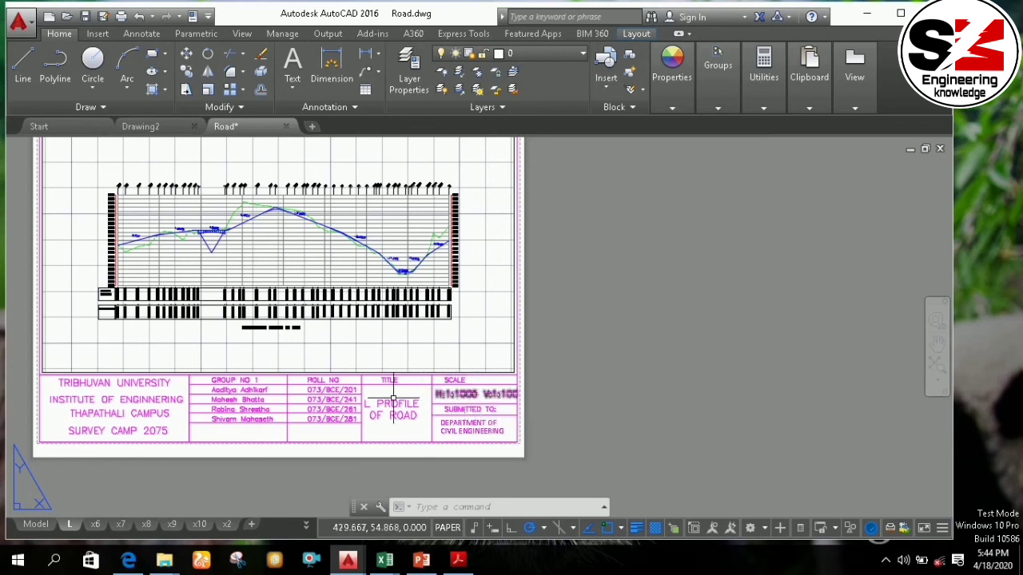
key(Escape)
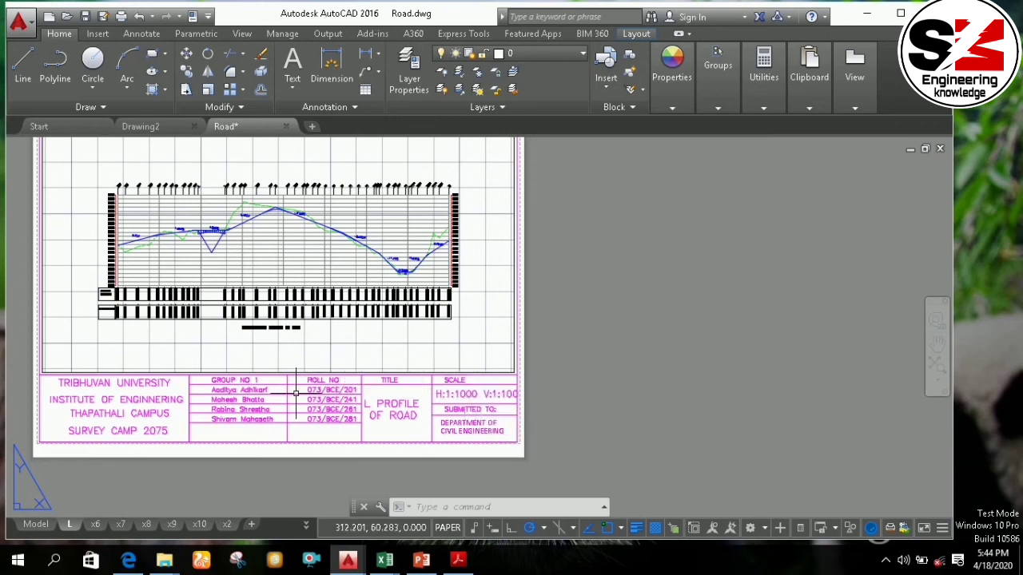
Switch to the open PowerPoint presentation
click(424, 561)
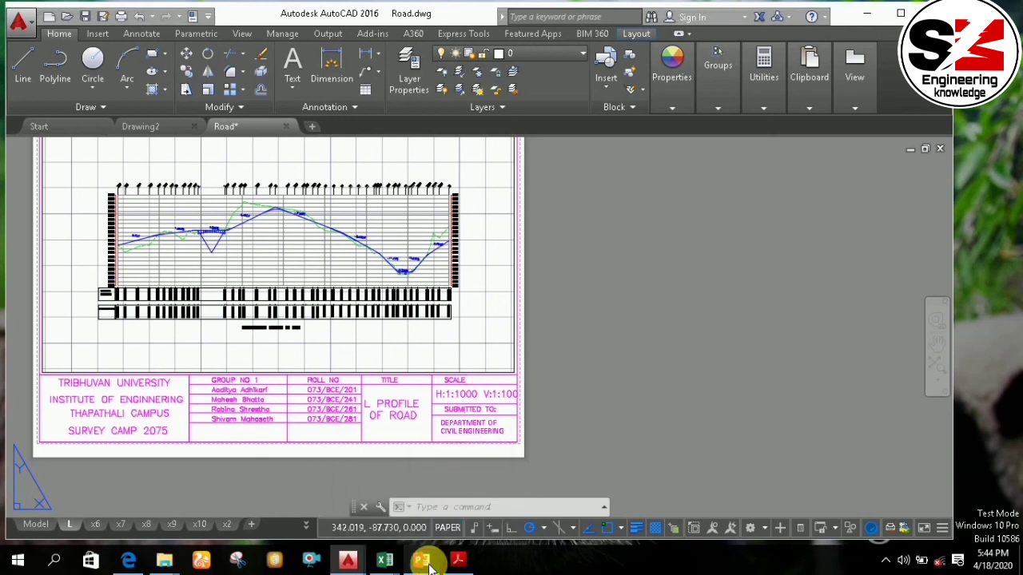